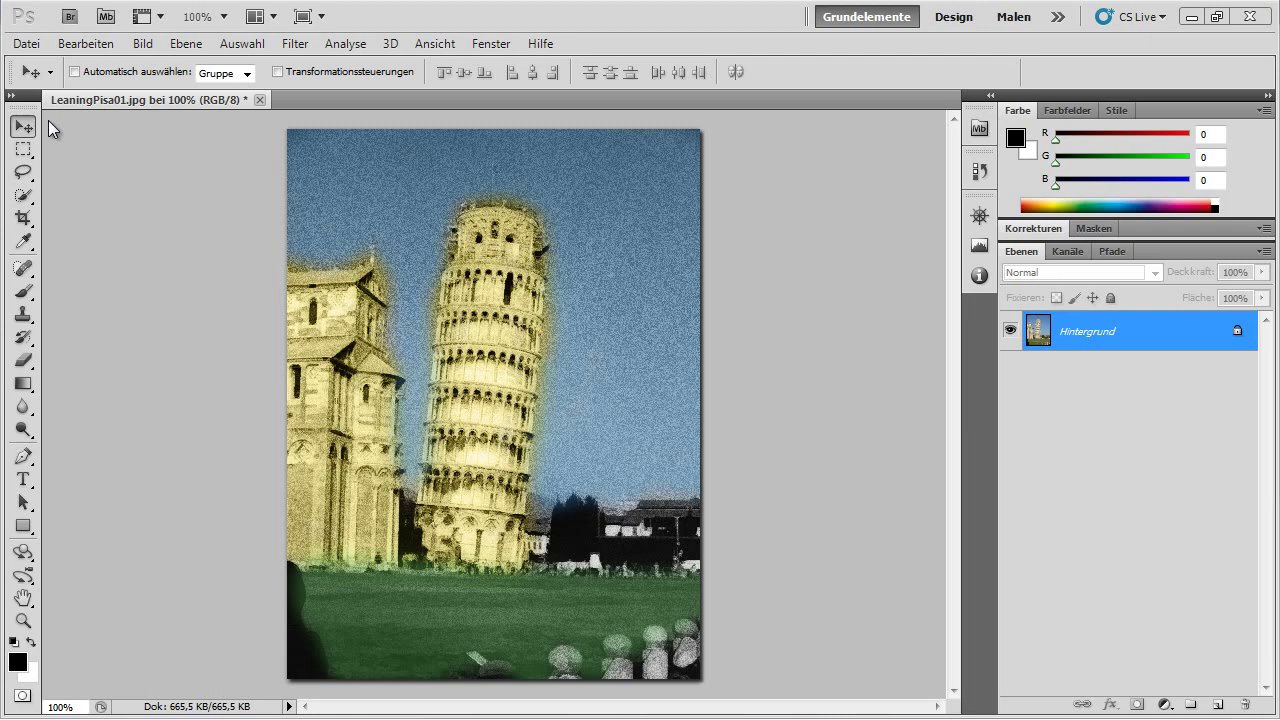
- Undo the edits so LeaningPisa01.jpg shows its original unedited colour photo
{"action": "key", "text": "ctrl+z"}
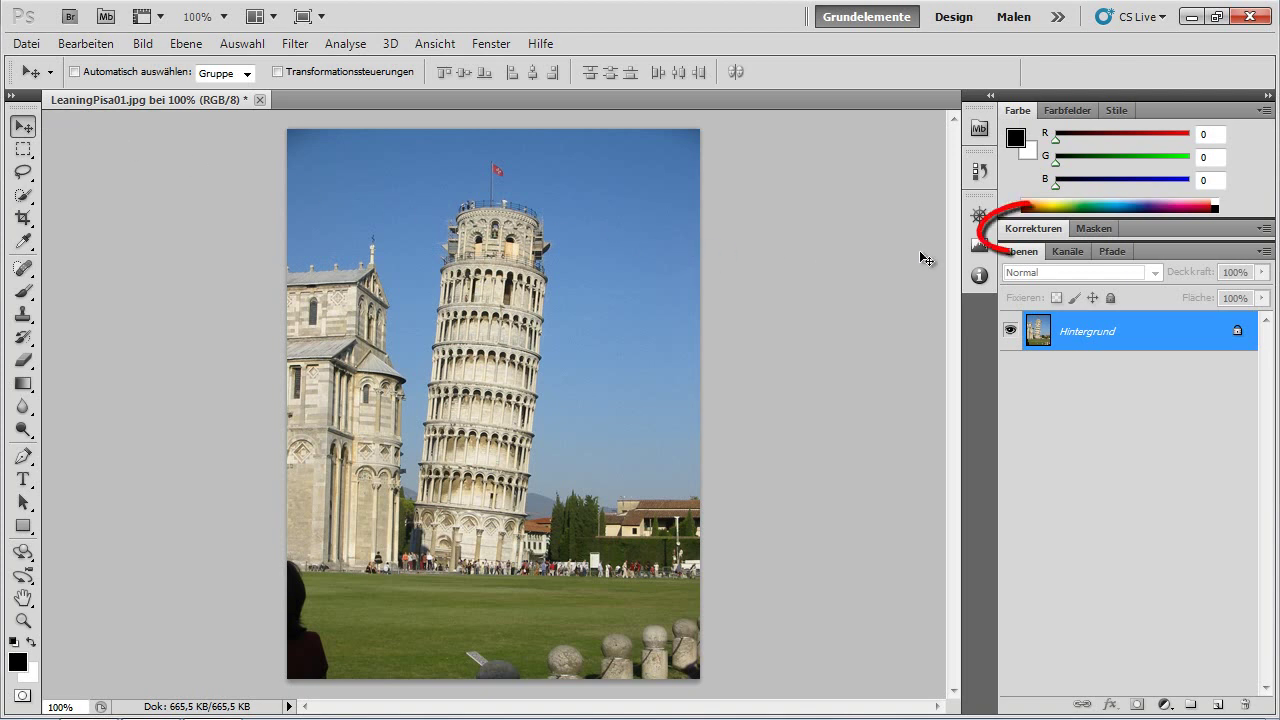
- Add a Schwarzweiß black-and-white adjustment layer above Hintergrund
{"action": "left_click", "coordinate": [1020, 236]}
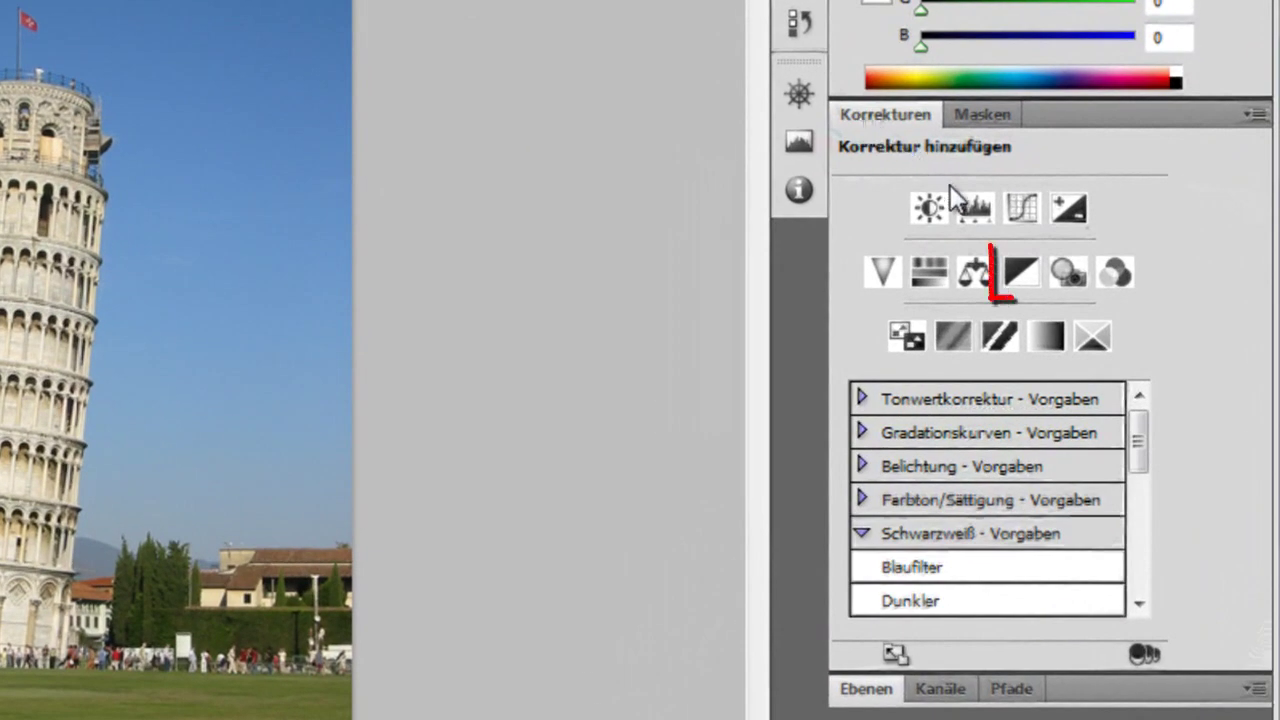
{"action": "left_click", "coordinate": [1018, 270]}
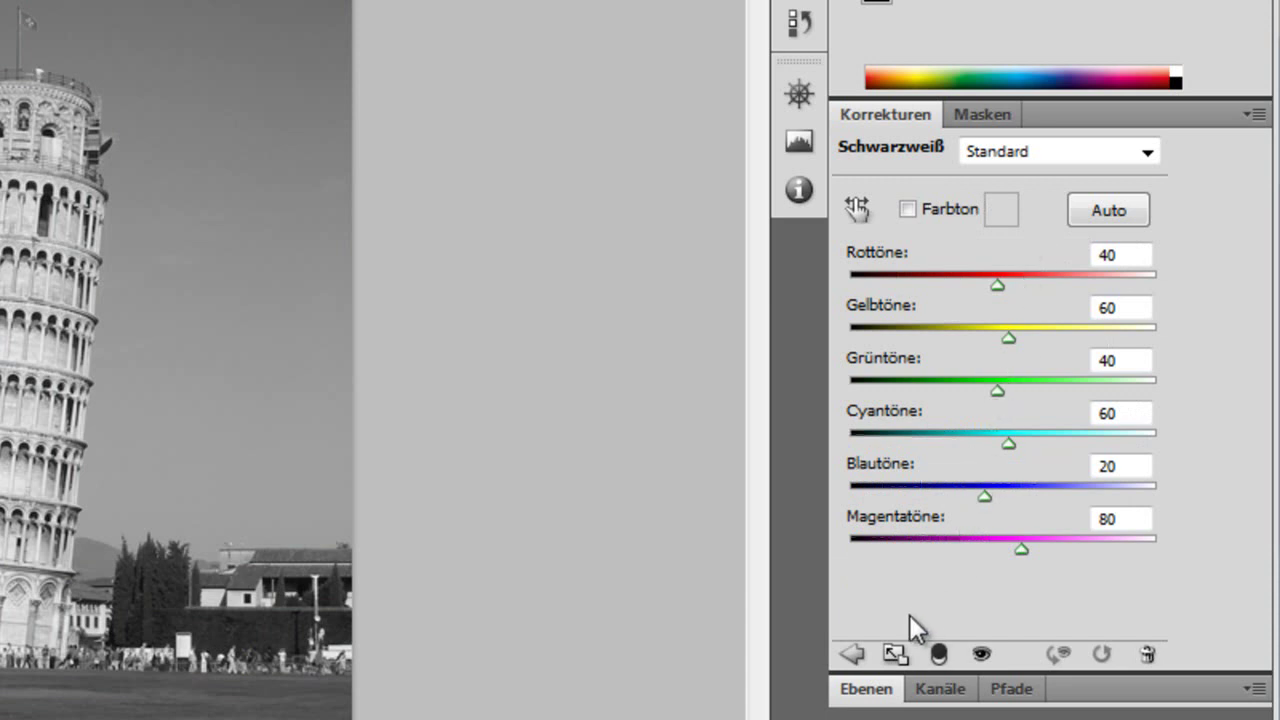
{"action": "left_click", "coordinate": [866, 689]}
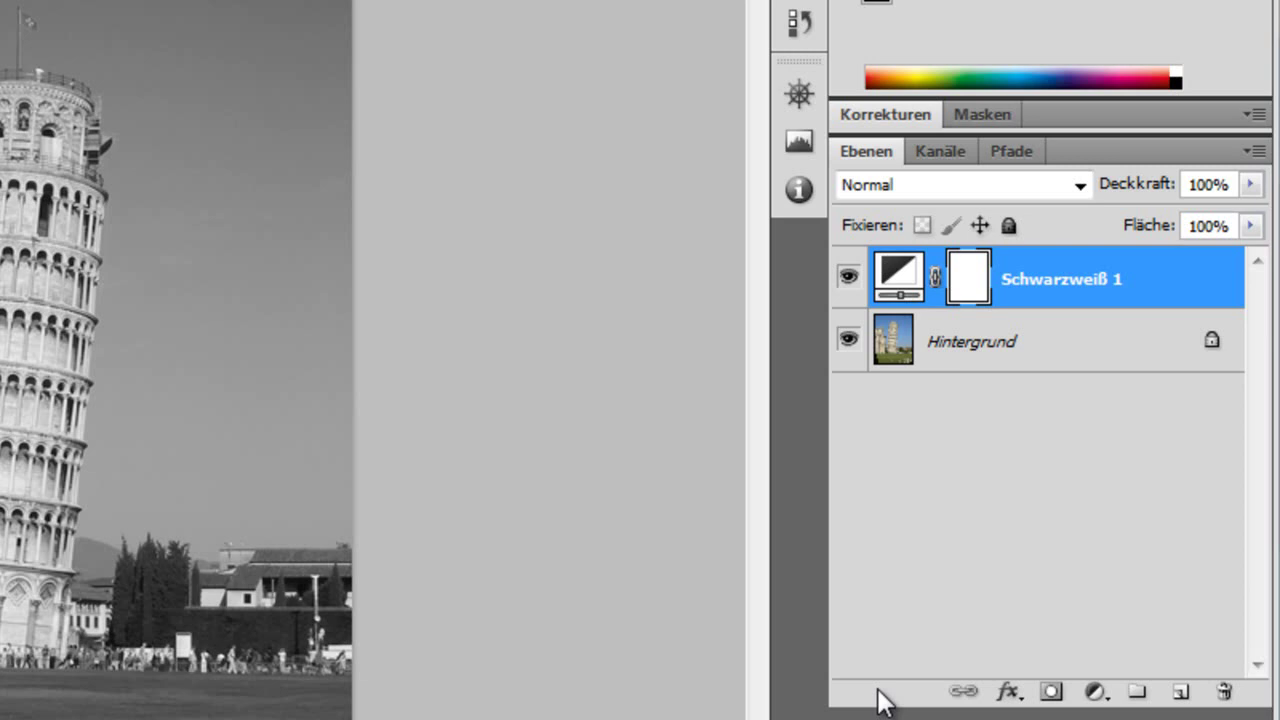
- Add a Tonwertkorrektur levels layer with black input 60 and white input 220
{"action": "left_click", "coordinate": [868, 116]}
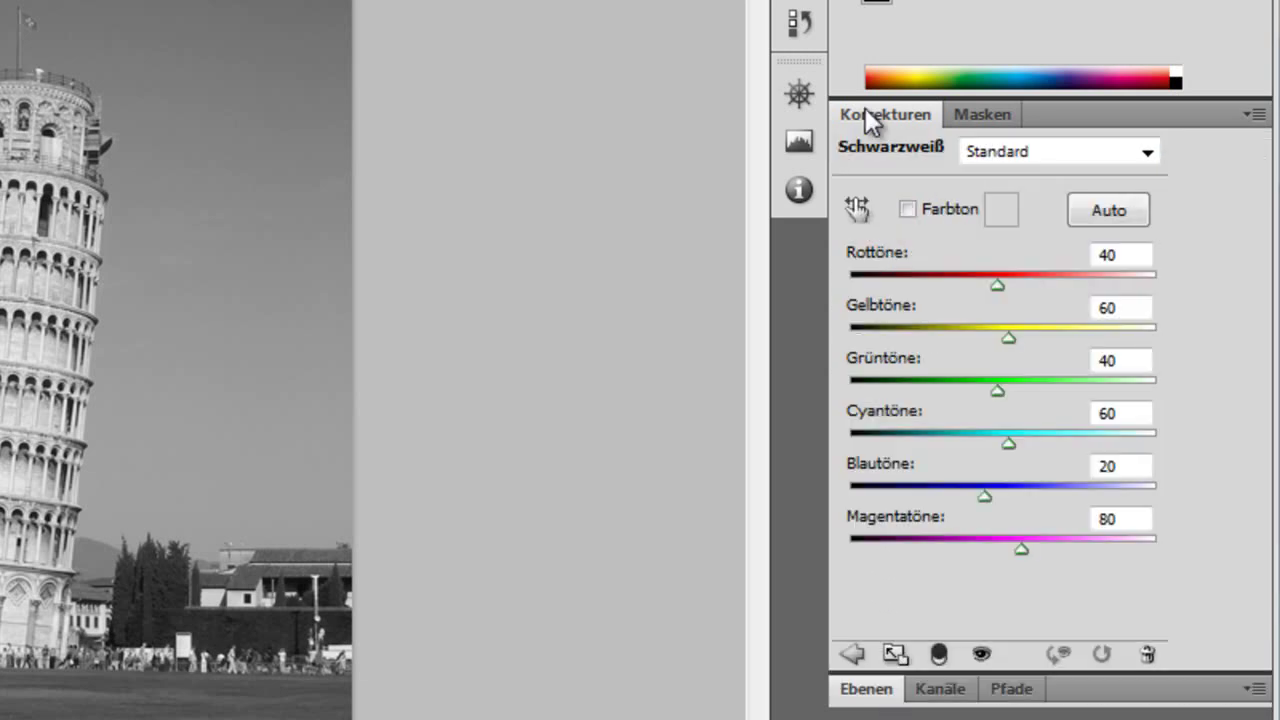
{"action": "left_click", "coordinate": [852, 654]}
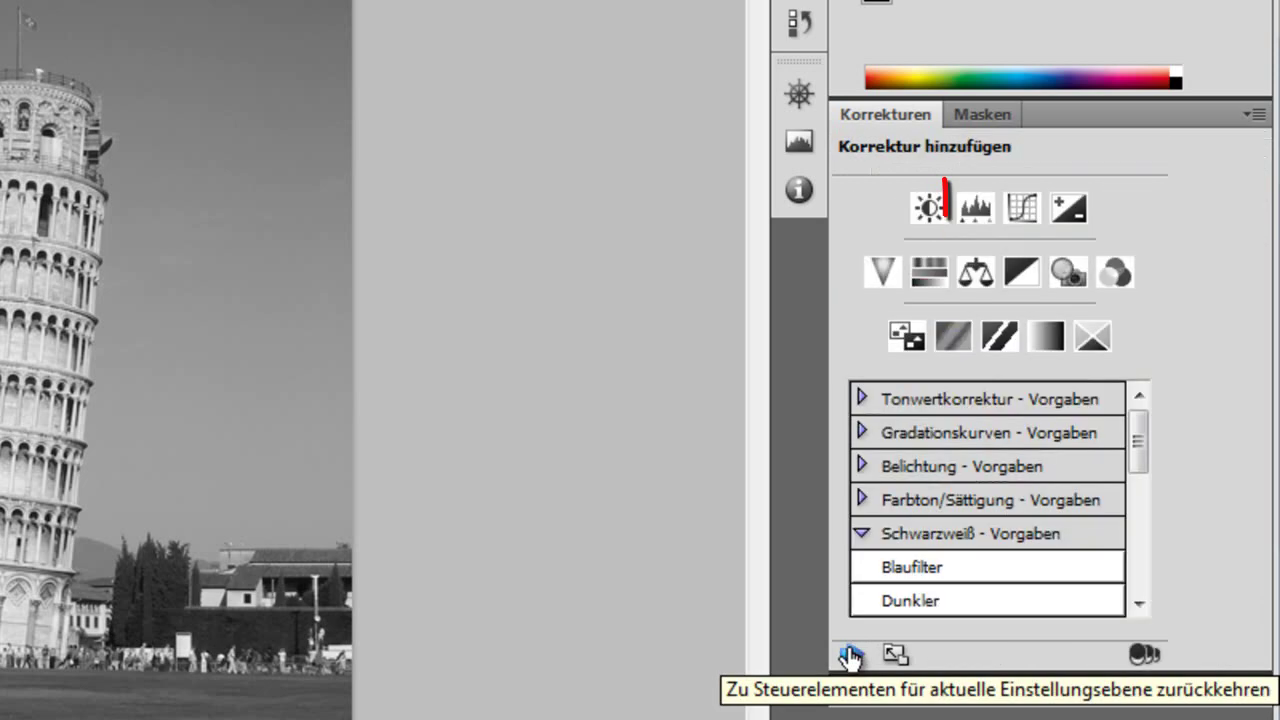
{"action": "left_click", "coordinate": [975, 208]}
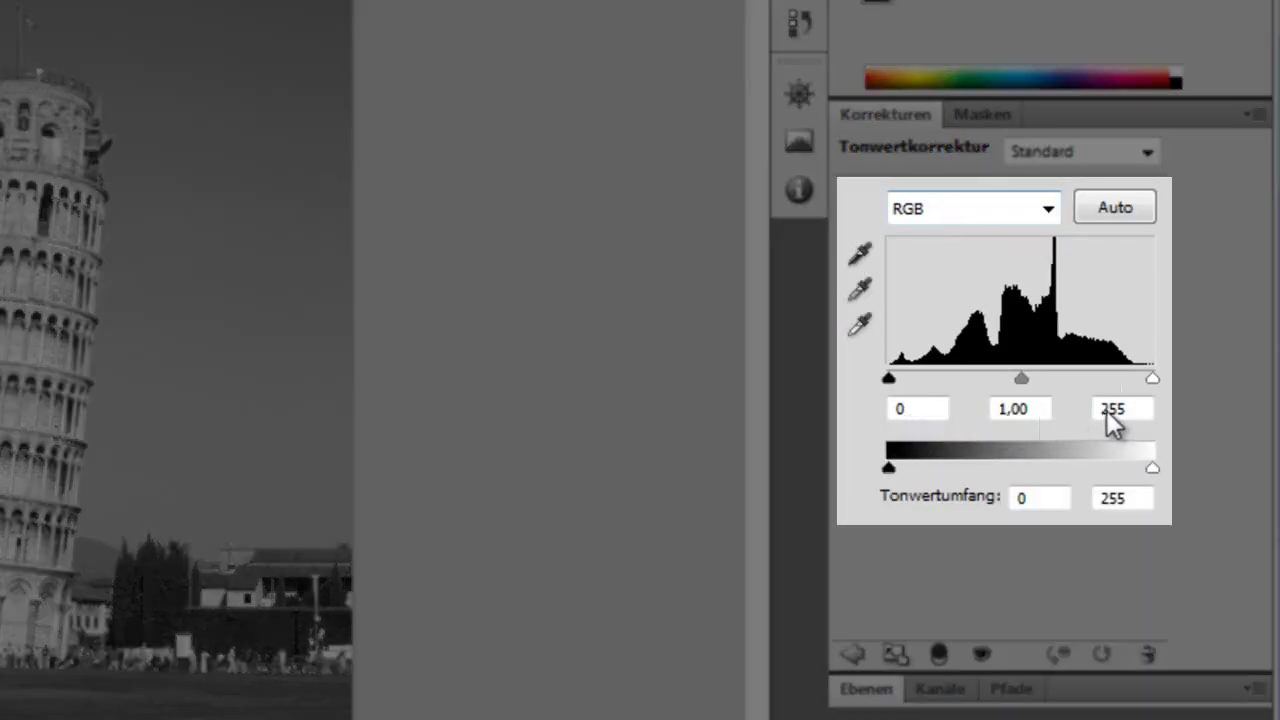
{"action": "double_click", "coordinate": [1118, 410]}
{"action": "type", "text": "220"}
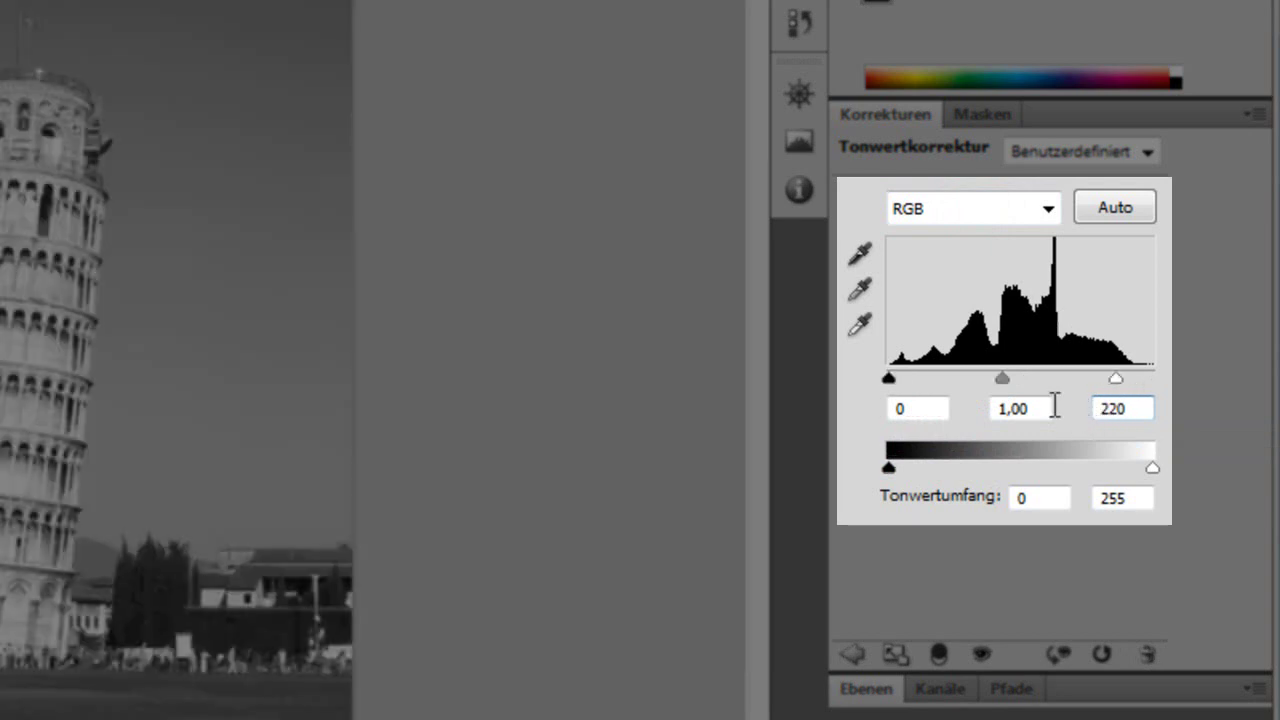
{"action": "double_click", "coordinate": [925, 409]}
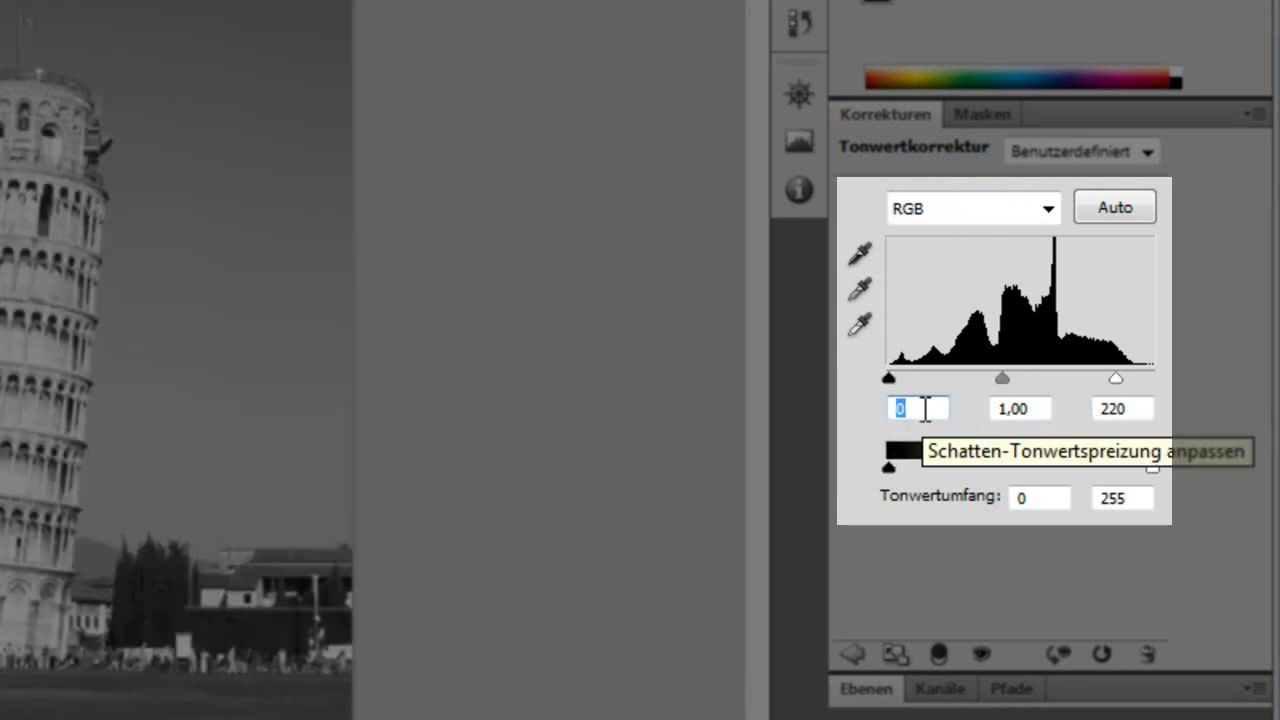
{"action": "type", "text": "60"}
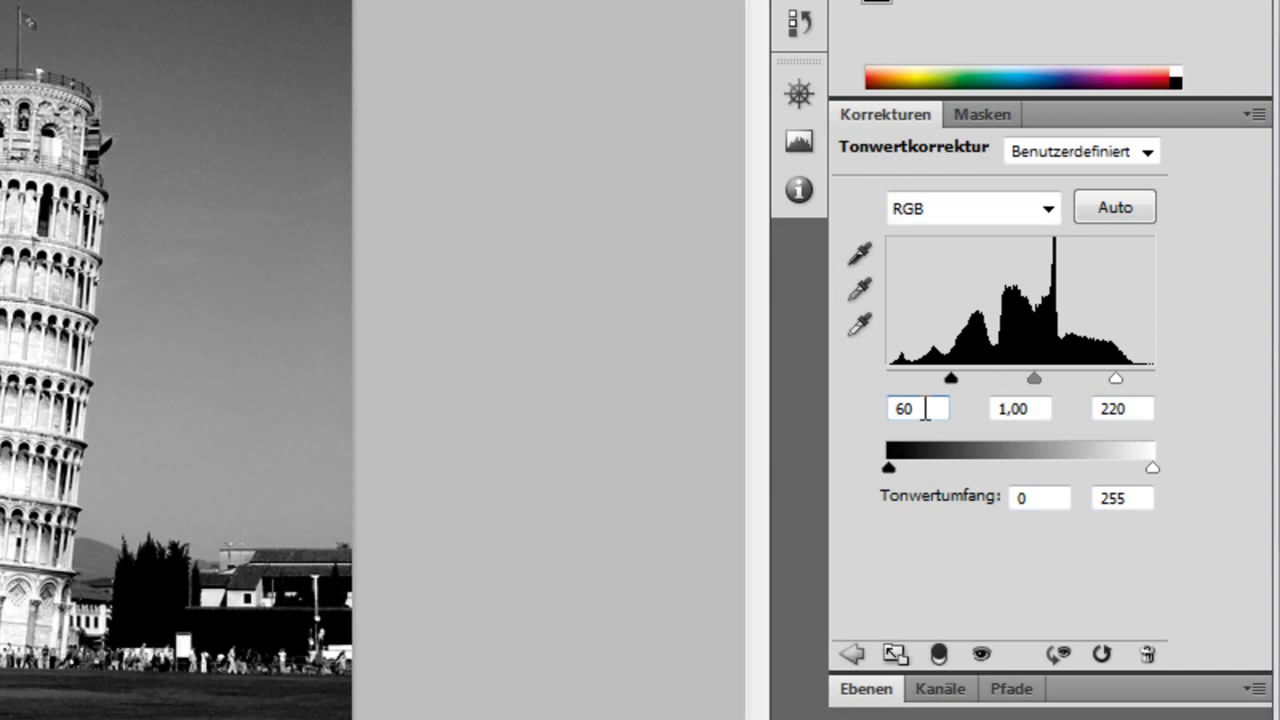
{"action": "left_click", "coordinate": [858, 690]}
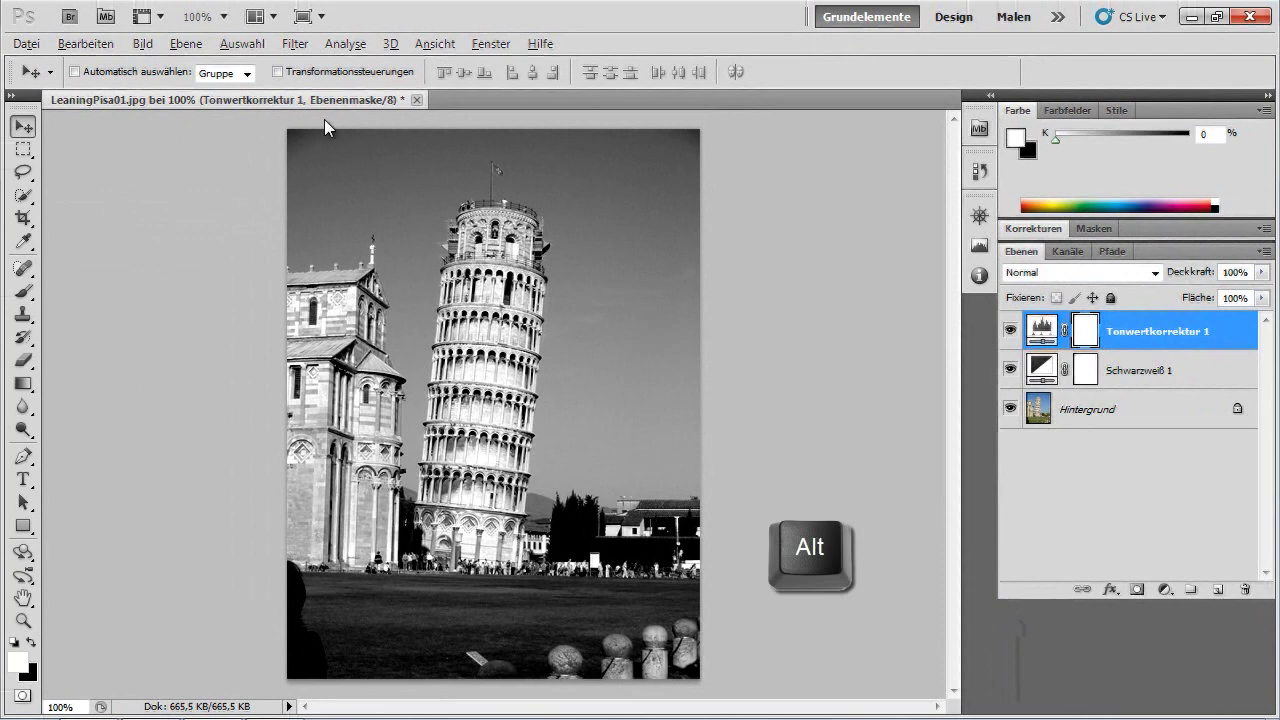
- Stamp all visible layers into a new merged layer, Ebene 1
{"action": "left_click", "coordinate": [186, 44]}
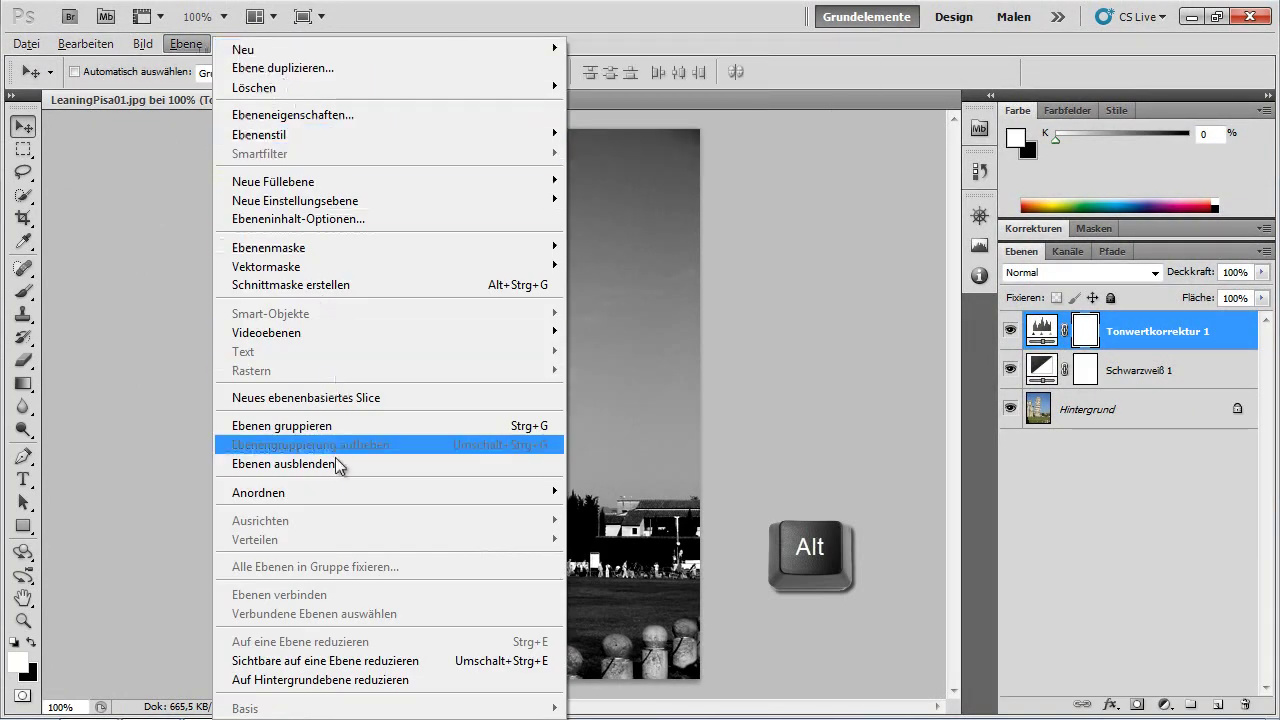
{"action": "left_click", "coordinate": [335, 660], "text": "alt"}
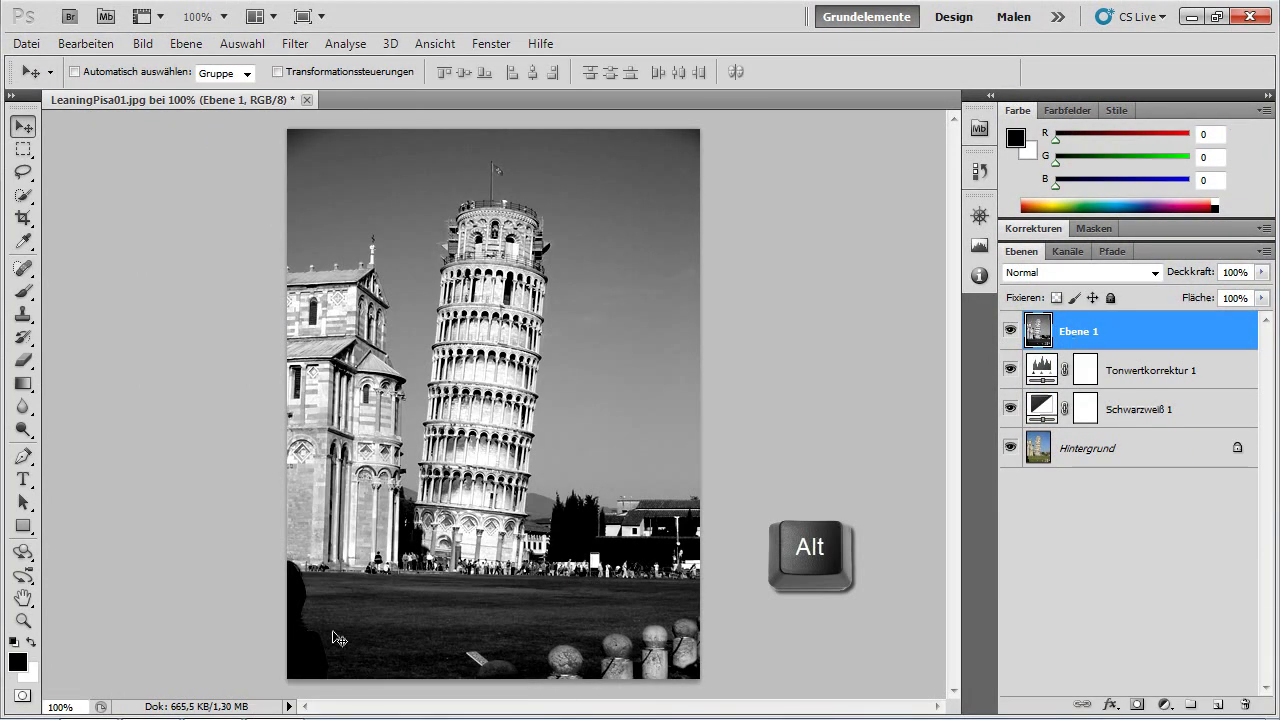
{"action": "left_click", "coordinate": [292, 44]}
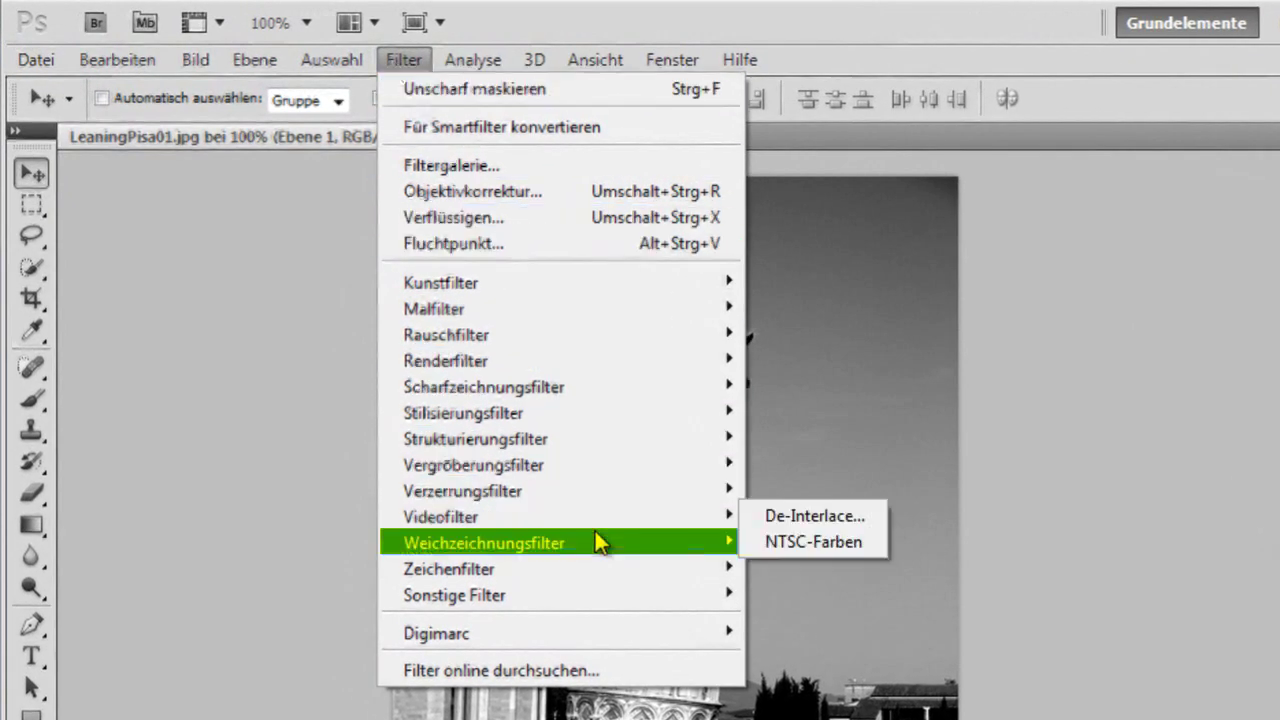
{"action": "mouse_move", "coordinate": [484, 542]}
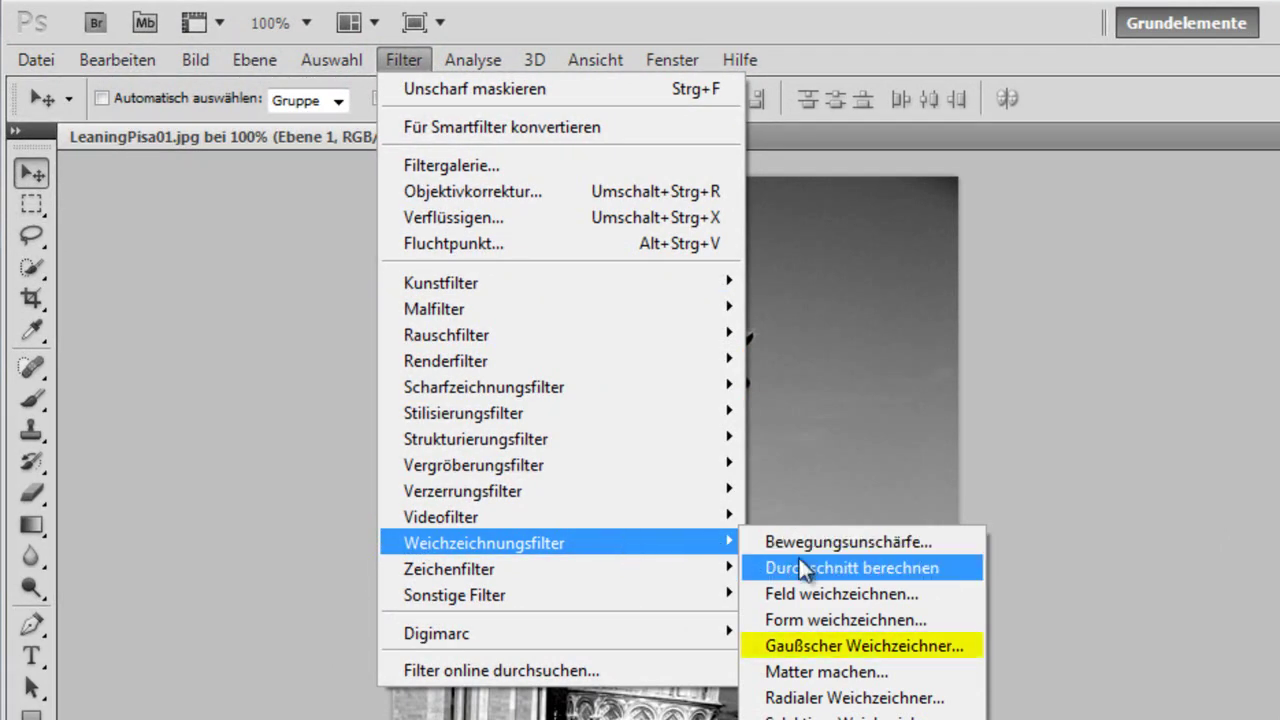
- Apply a 4-pixel Gaußscher Weichzeichner blur to Ebene 1
{"action": "left_click", "coordinate": [800, 643]}
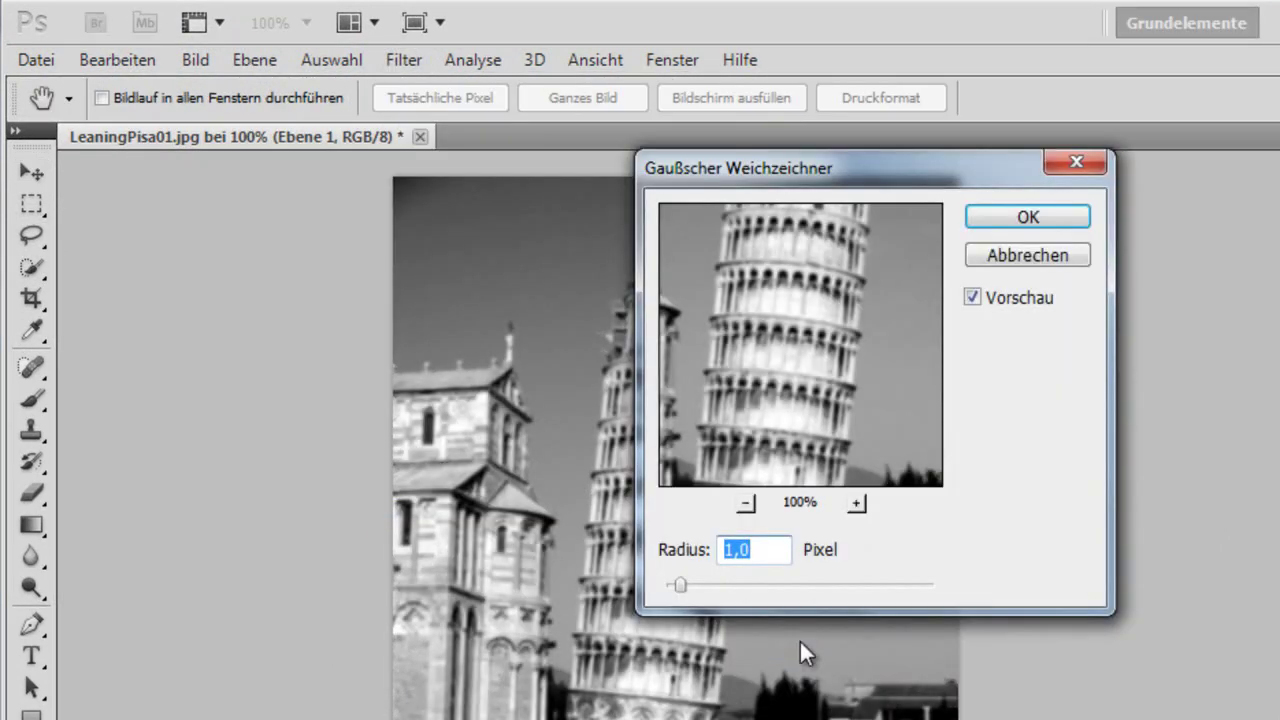
{"action": "type", "text": "4"}
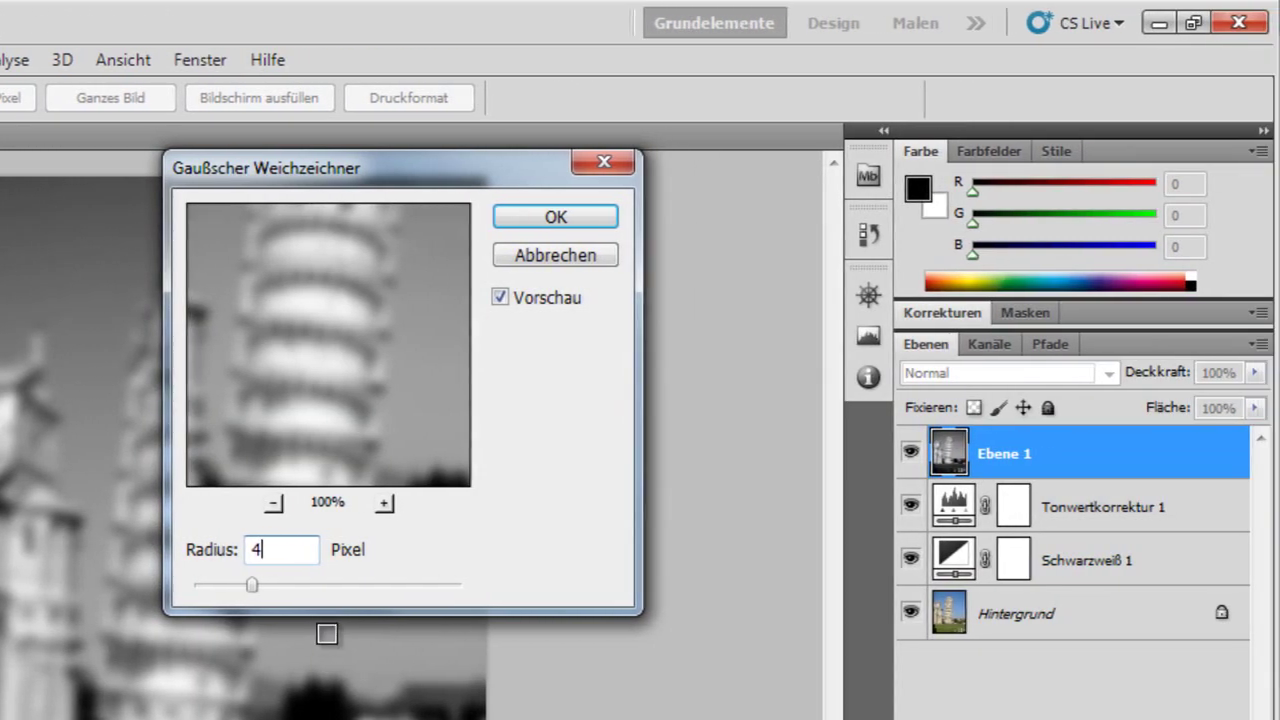
{"action": "left_click", "coordinate": [510, 217]}
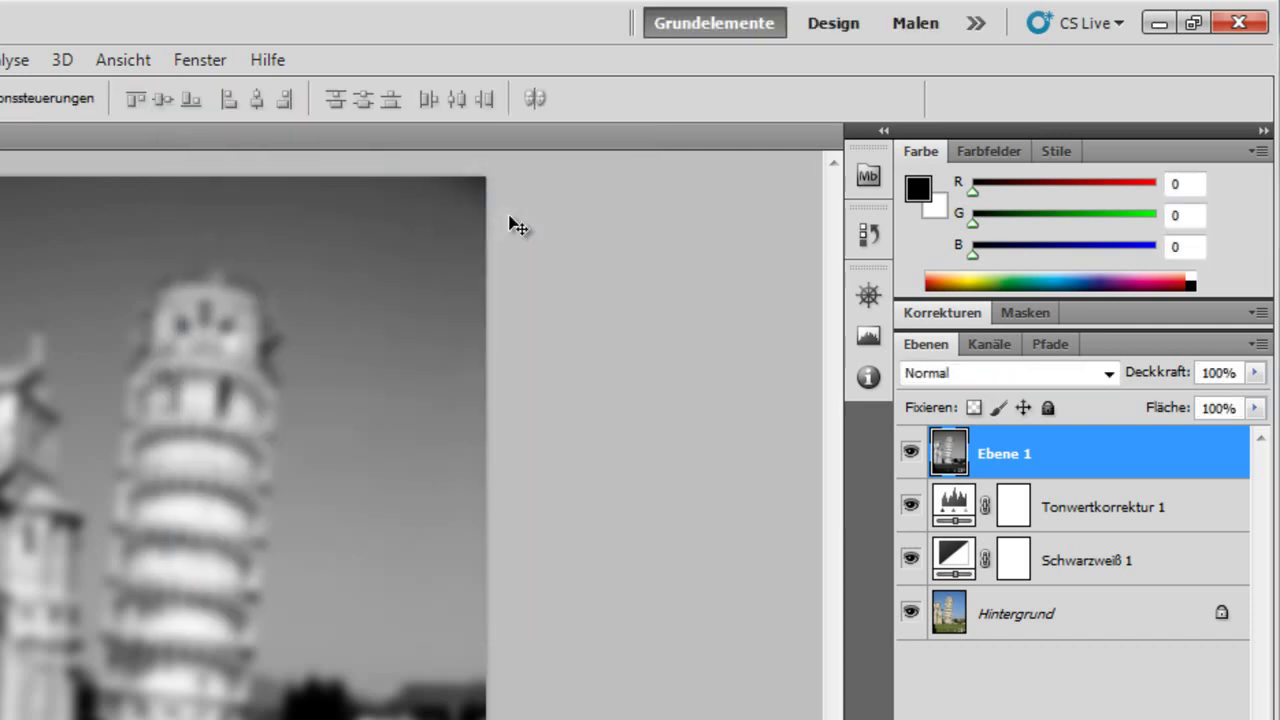
- Set Ebene 1 to Abdunkeln mode at 35% opacity and add an empty Ebene 2
{"action": "left_click", "coordinate": [981, 368]}
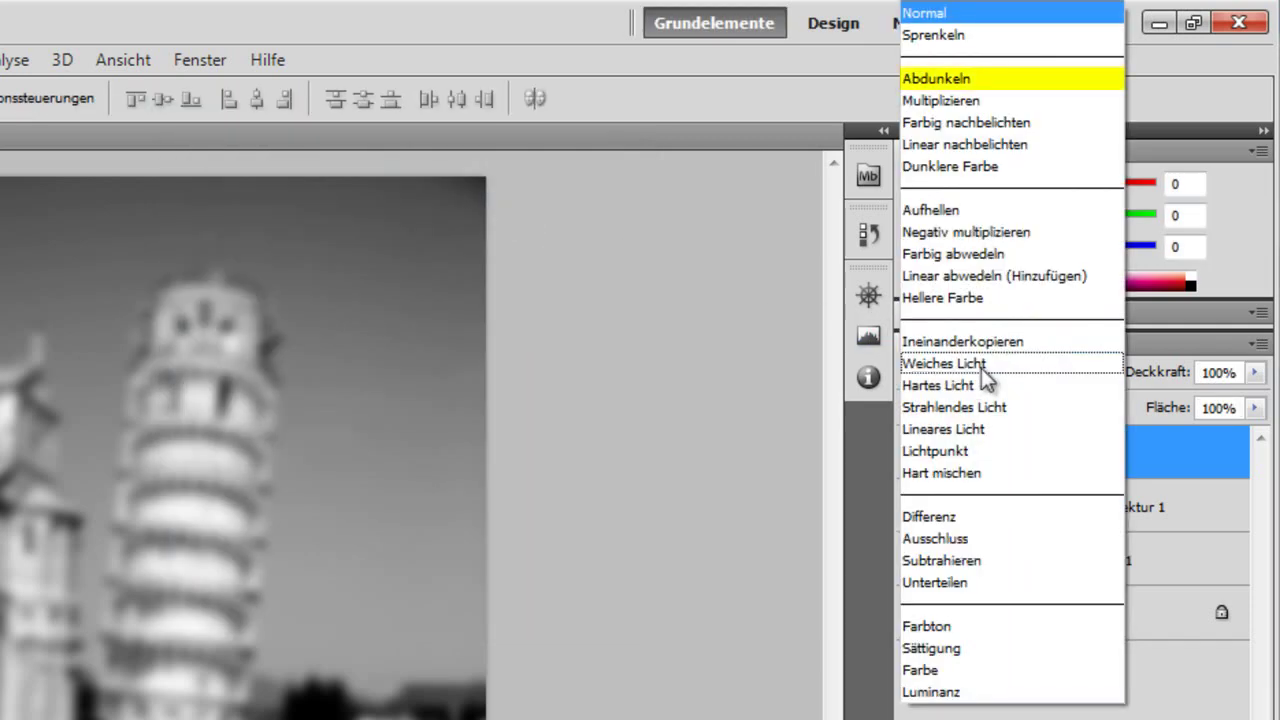
{"action": "left_click", "coordinate": [972, 79]}
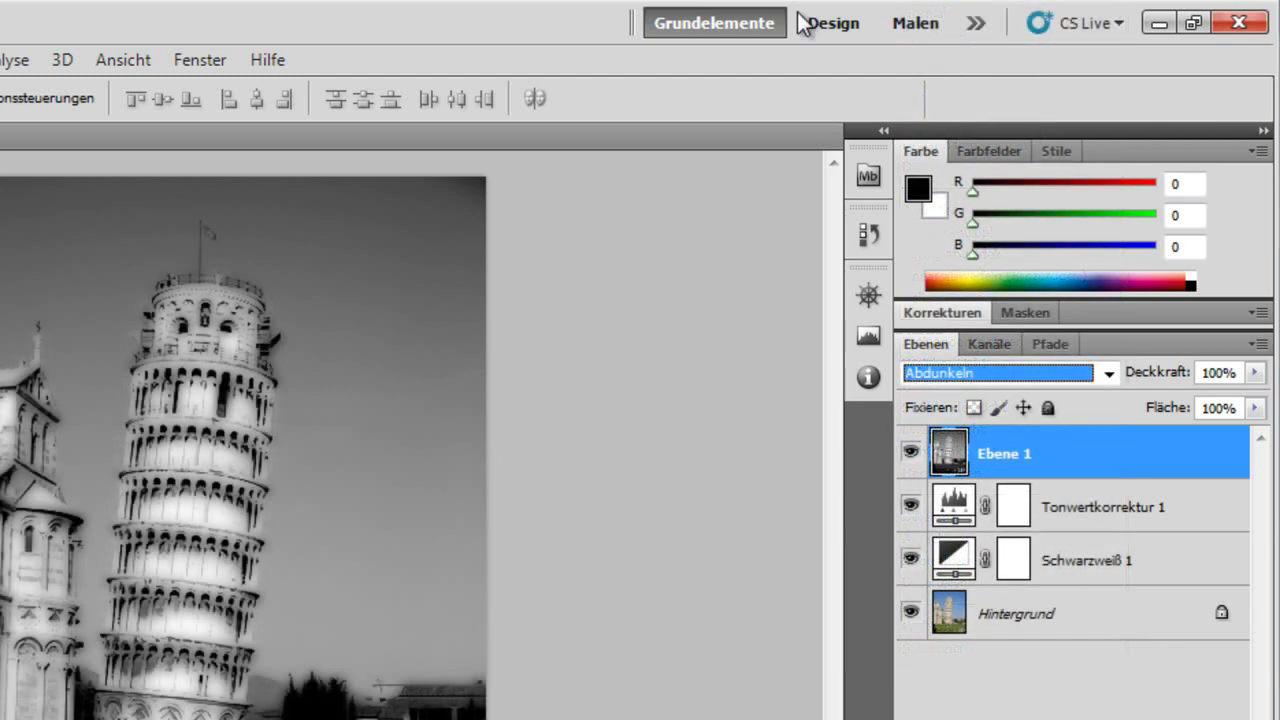
{"action": "left_click", "coordinate": [1240, 371]}
{"action": "type", "text": "3"}
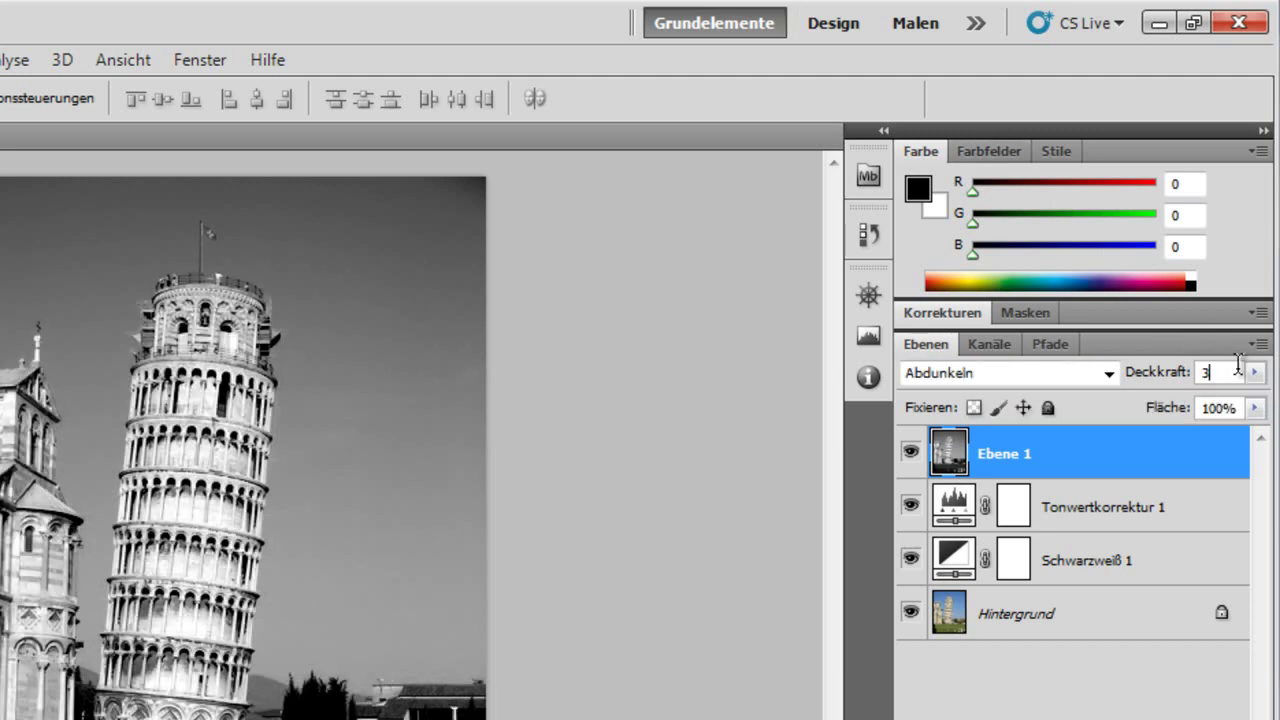
{"action": "type", "text": "5"}
{"action": "key", "text": "Return"}
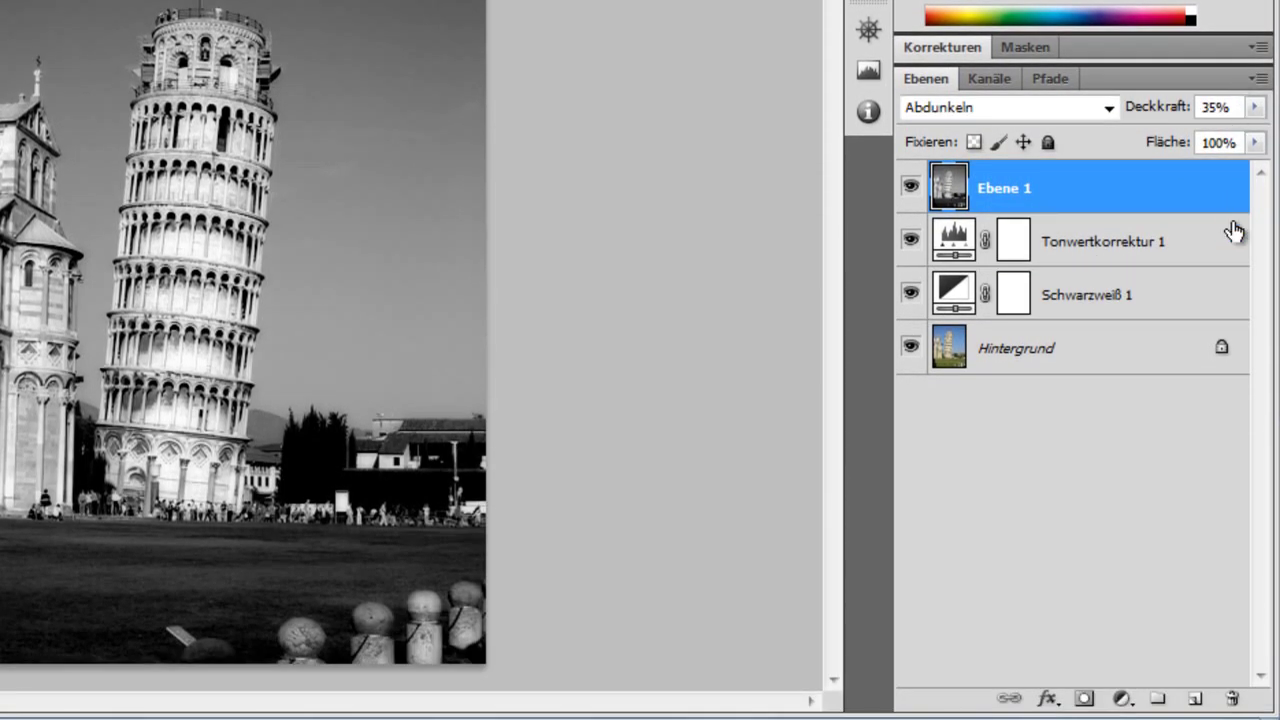
{"action": "left_click", "coordinate": [1198, 698]}
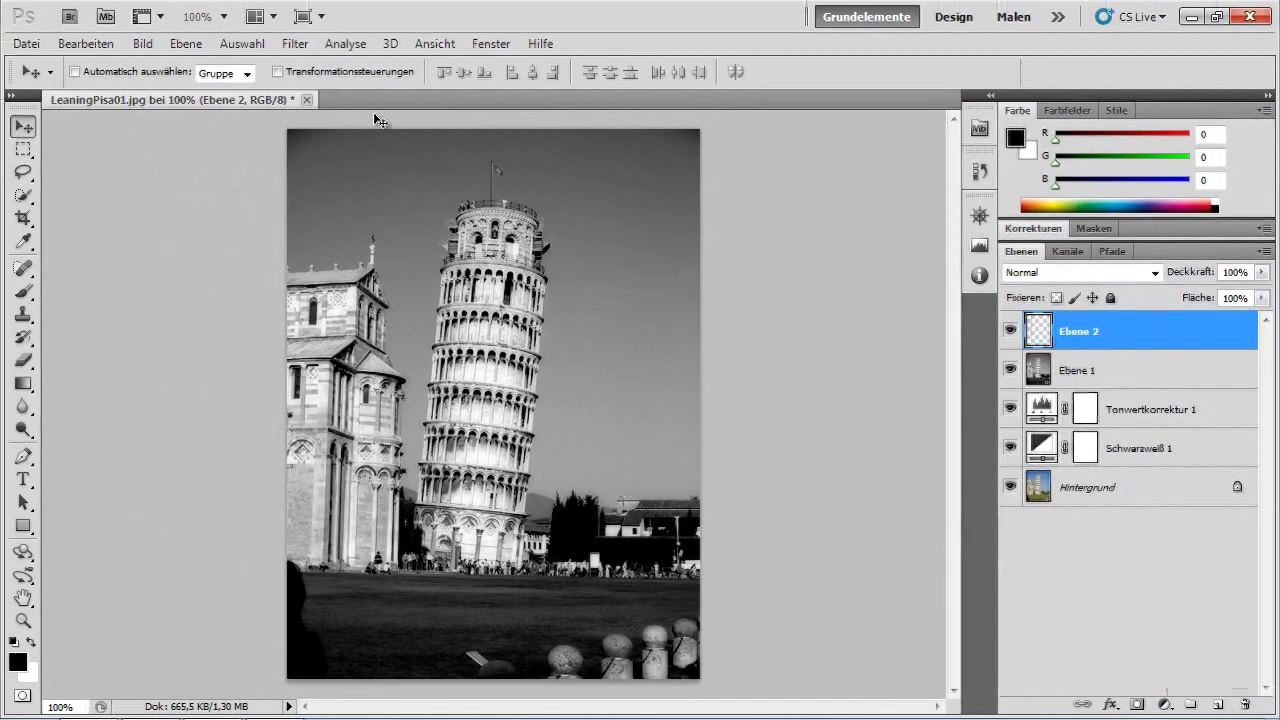
- Fill Ebene 2 with Wolken clouds and lower its opacity to 10%
{"action": "left_click", "coordinate": [305, 45]}
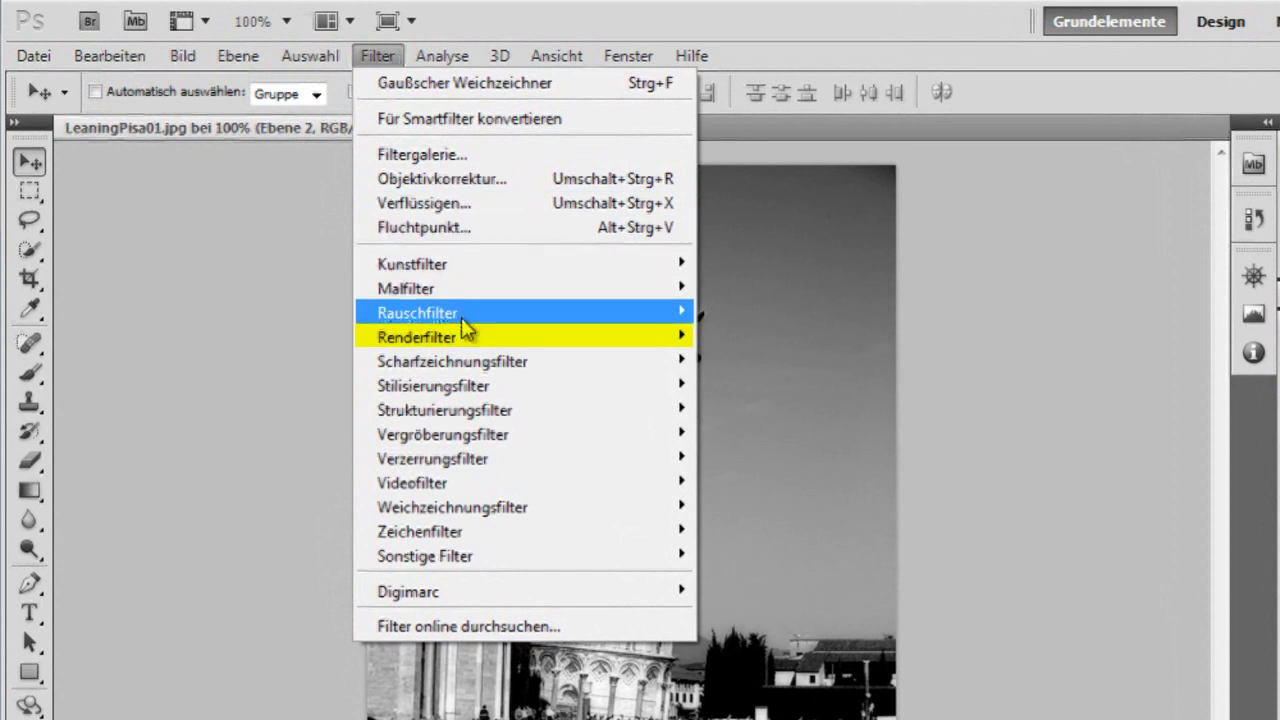
{"action": "mouse_move", "coordinate": [417, 337]}
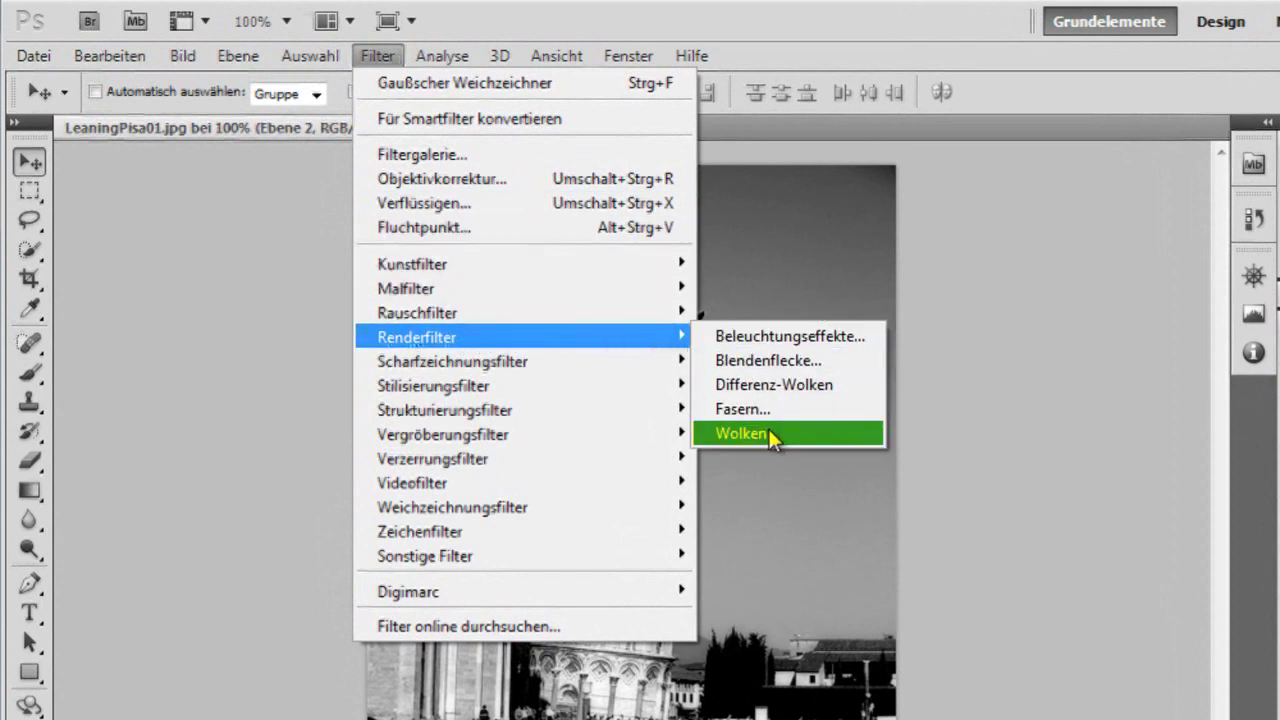
{"action": "left_click", "coordinate": [767, 432]}
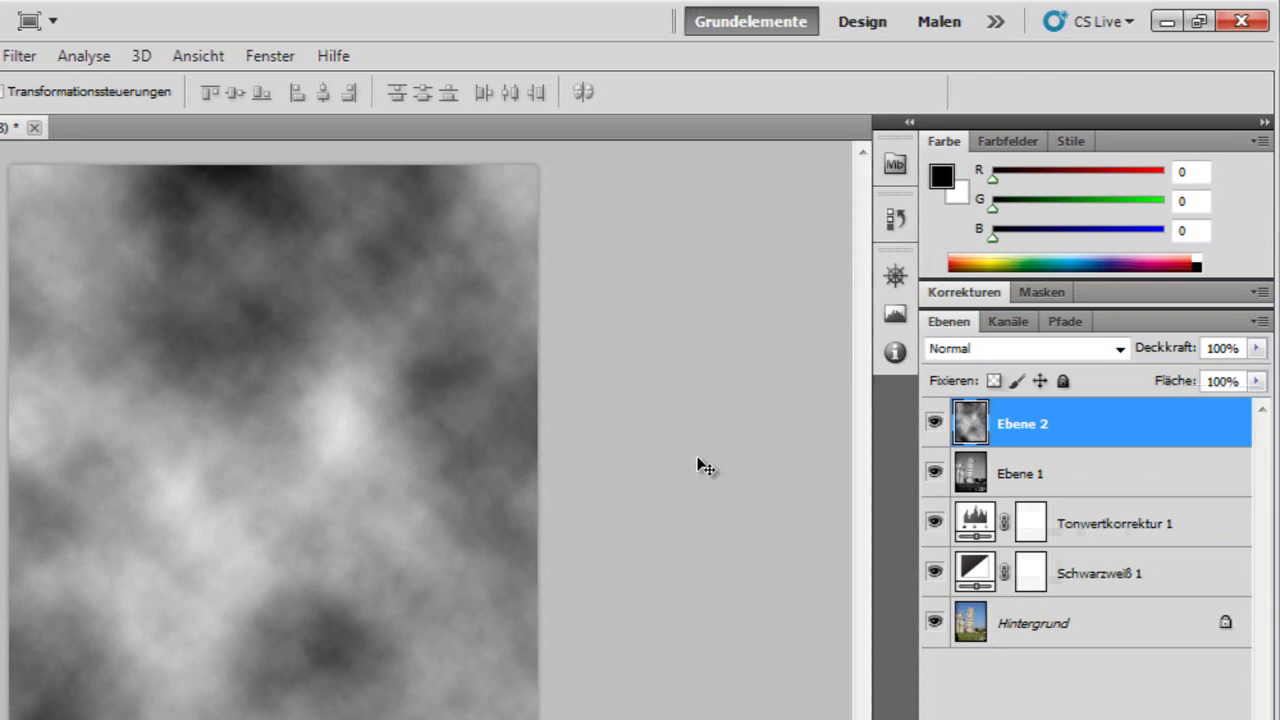
{"action": "left_click", "coordinate": [1211, 350]}
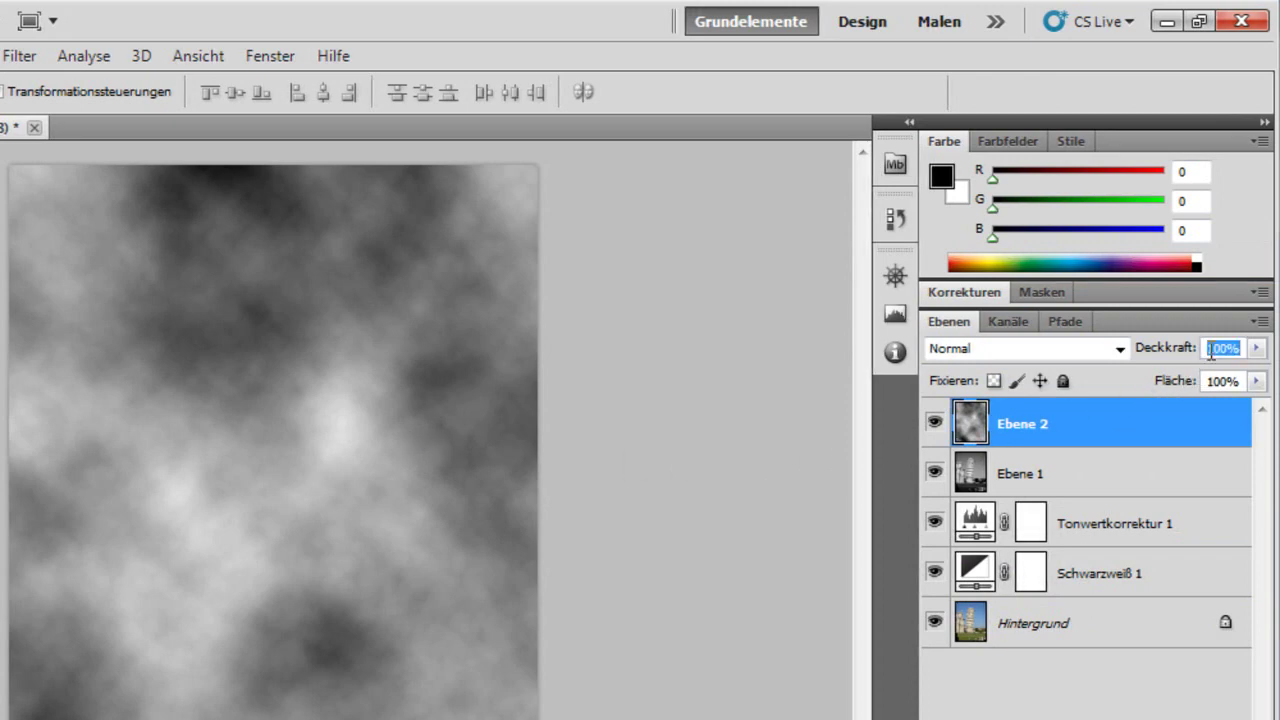
{"action": "type", "text": "10"}
{"action": "key", "text": "Return"}
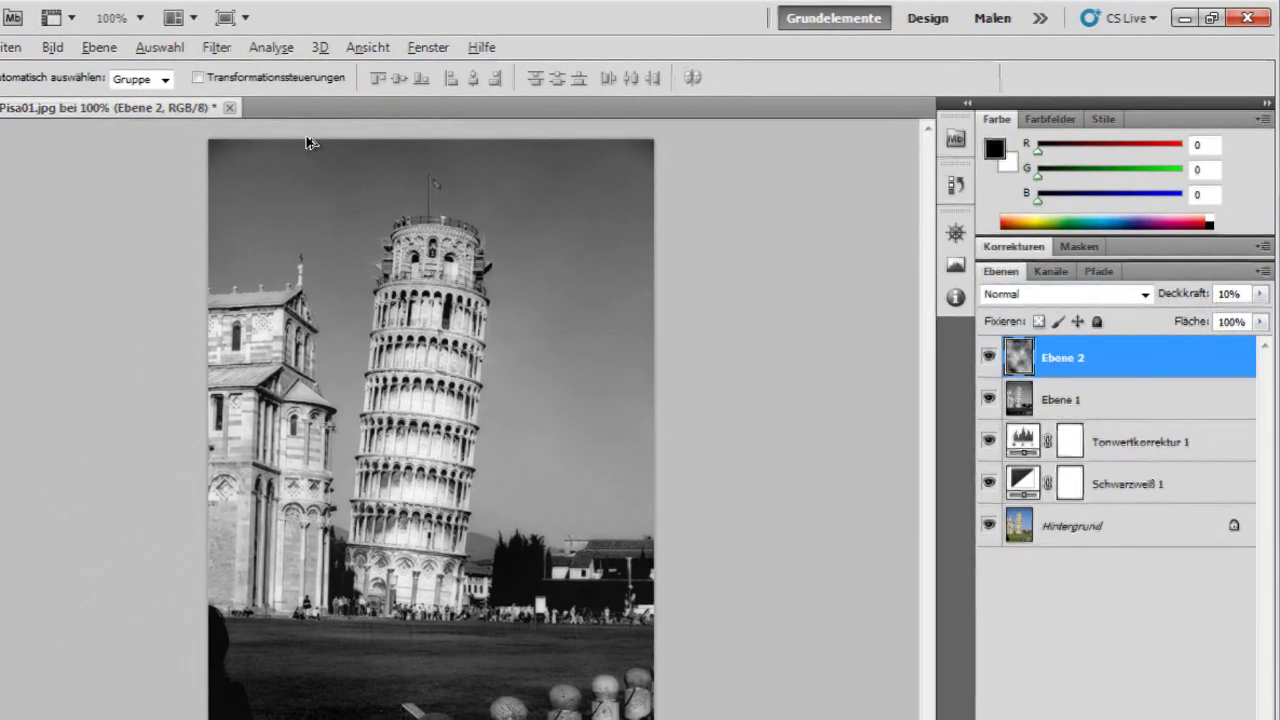
- Stamp visible layers into Ebene 3 and apply Grobe Malerei with Pinseldetails 10, Struktur 3
{"action": "left_click", "coordinate": [105, 48]}
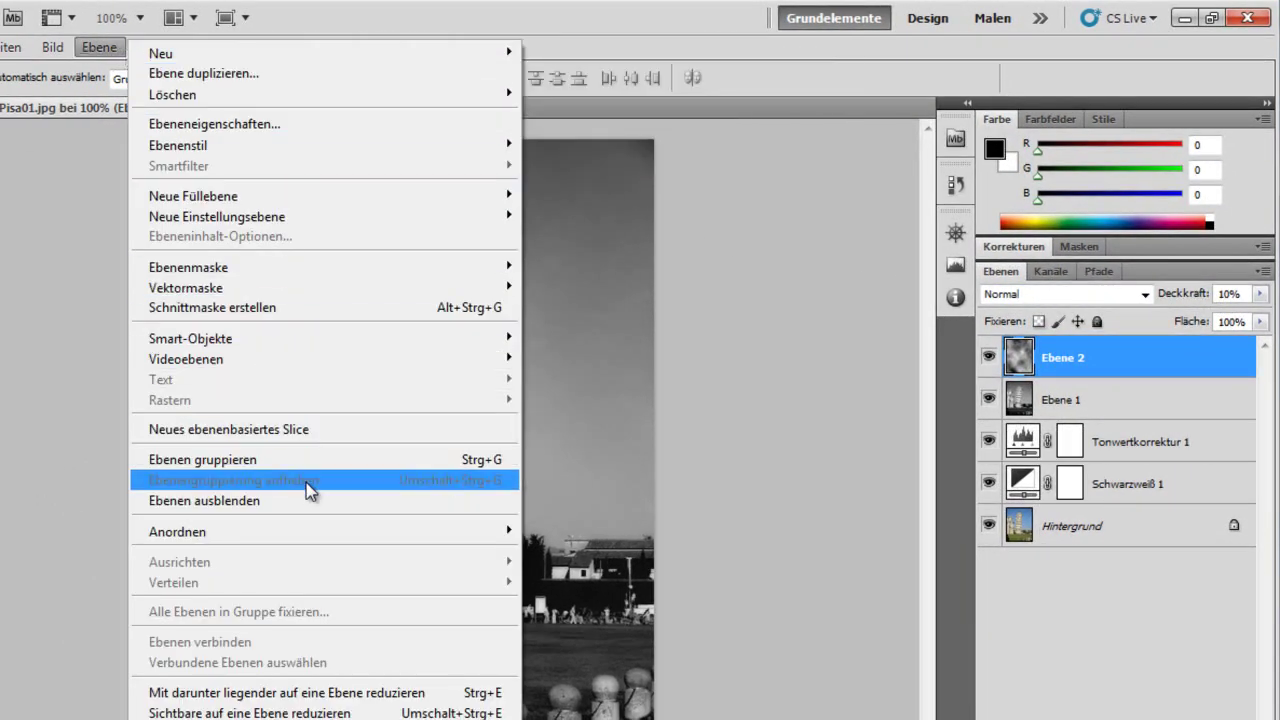
{"action": "left_click", "coordinate": [300, 712], "text": "alt"}
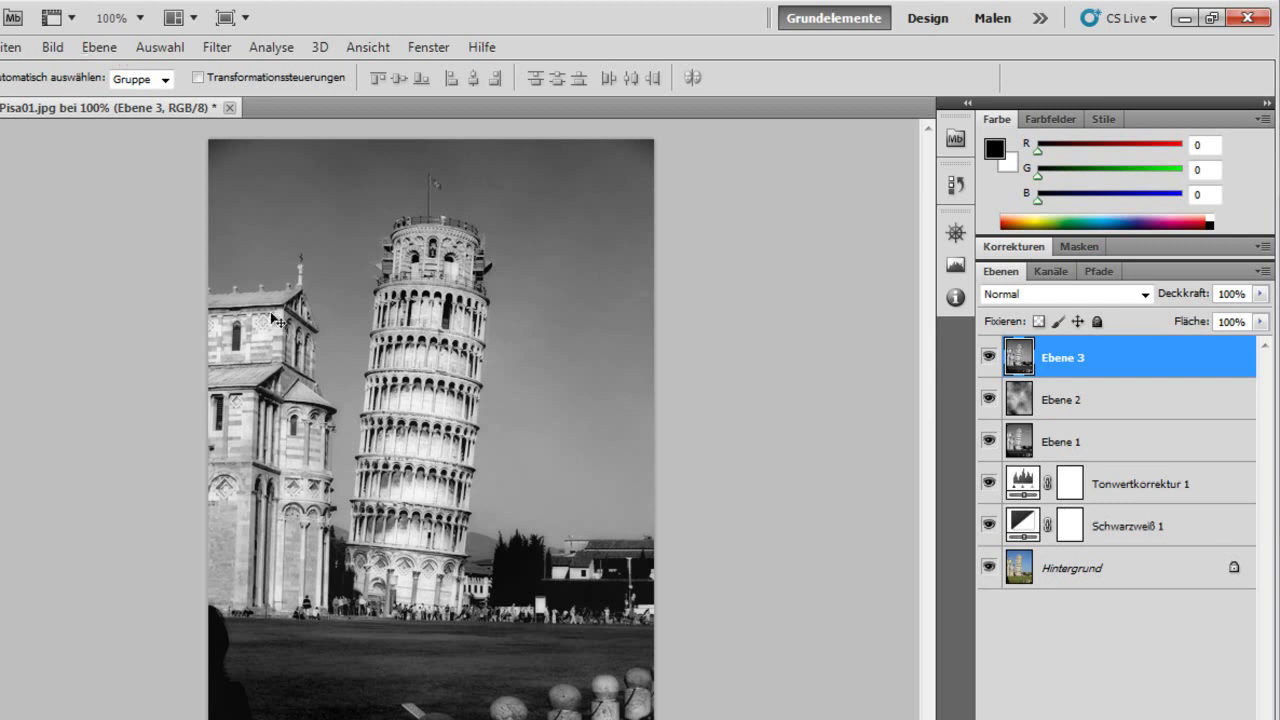
{"action": "left_click", "coordinate": [217, 47]}
{"action": "mouse_move", "coordinate": [246, 223]}
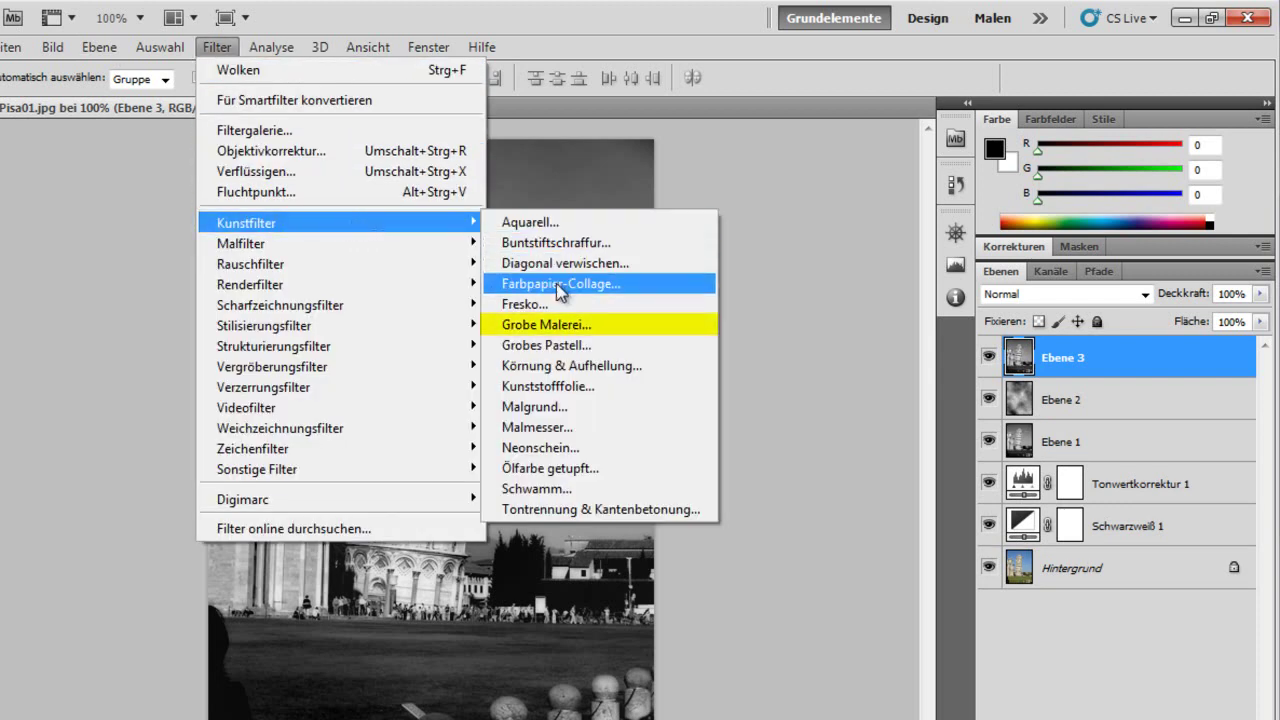
{"action": "left_click", "coordinate": [565, 325]}
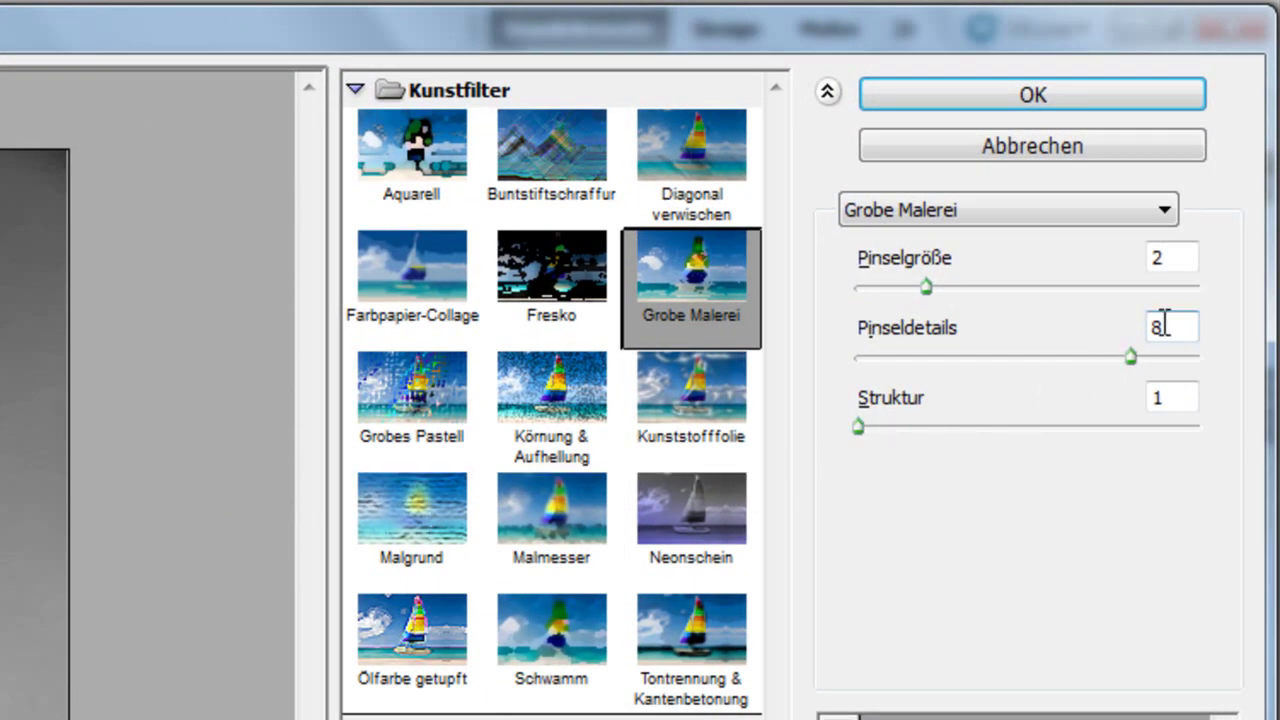
{"action": "double_click", "coordinate": [1160, 326]}
{"action": "type", "text": "10"}
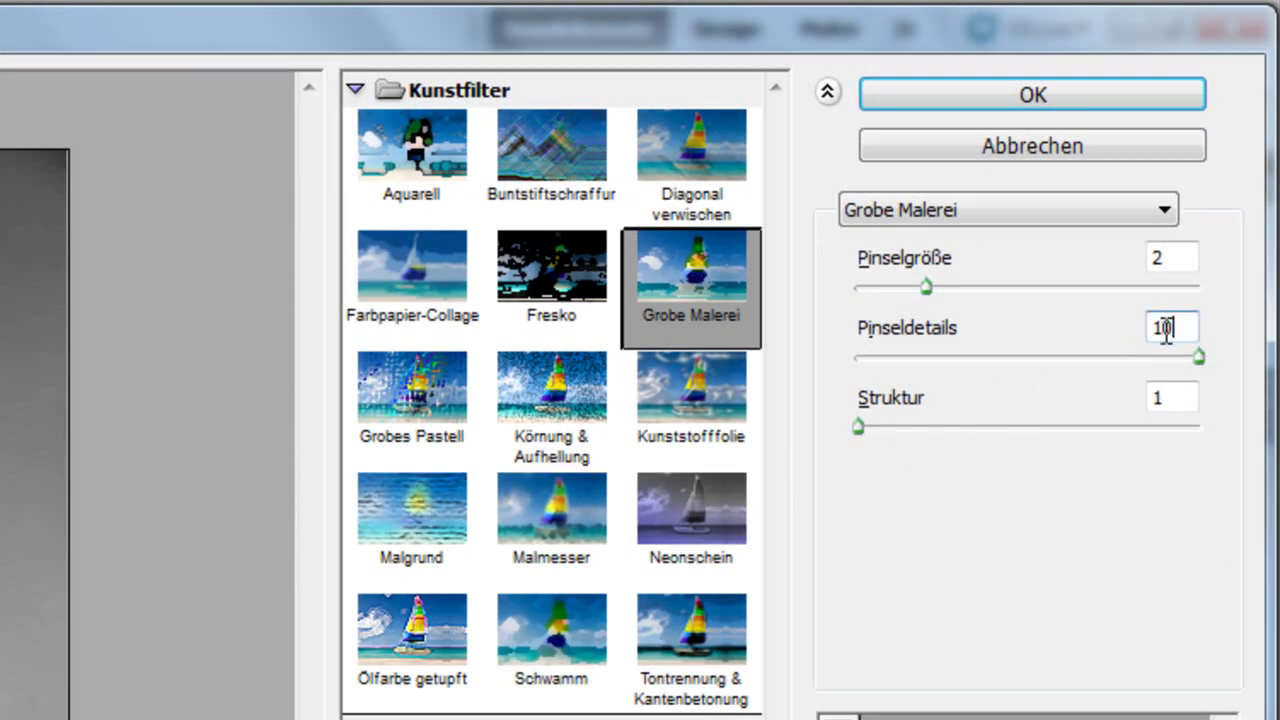
{"action": "double_click", "coordinate": [1160, 396]}
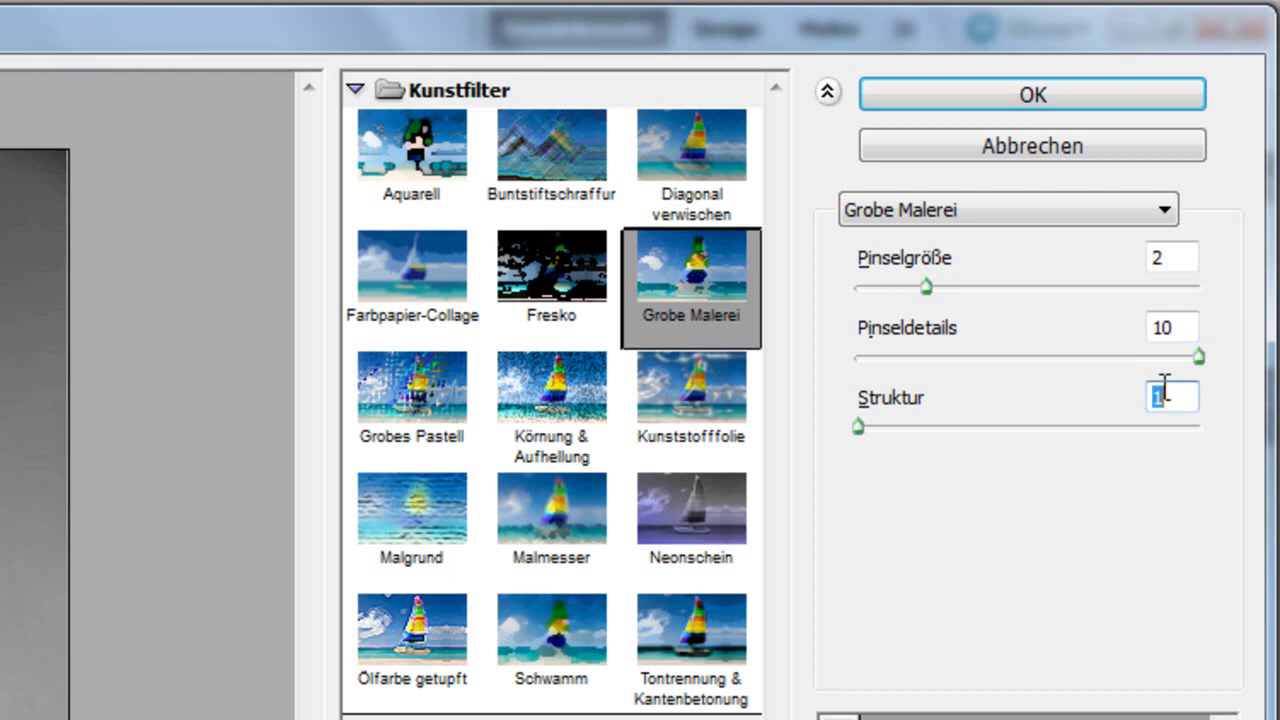
{"action": "type", "text": "3"}
{"action": "left_click", "coordinate": [1092, 93]}
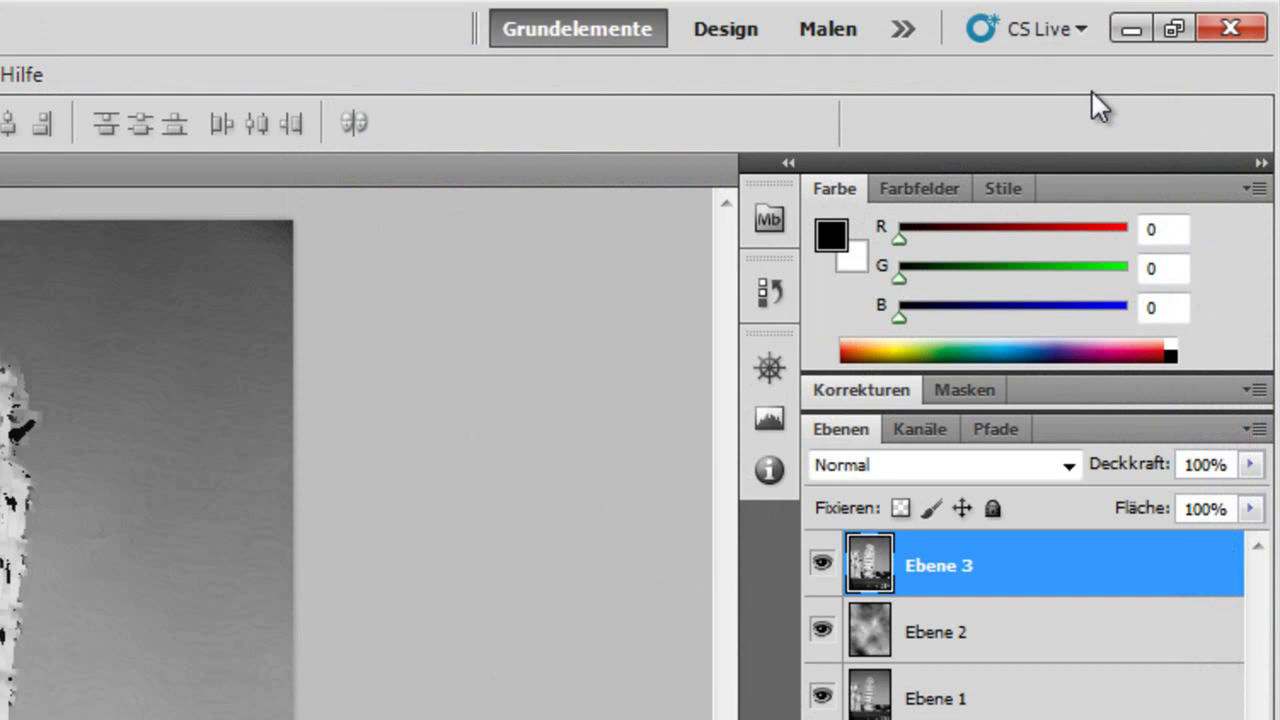
- Set Ebene 3's opacity to 40%
{"action": "left_click", "coordinate": [1205, 464]}
{"action": "type", "text": "40"}
{"action": "key", "text": "Return"}
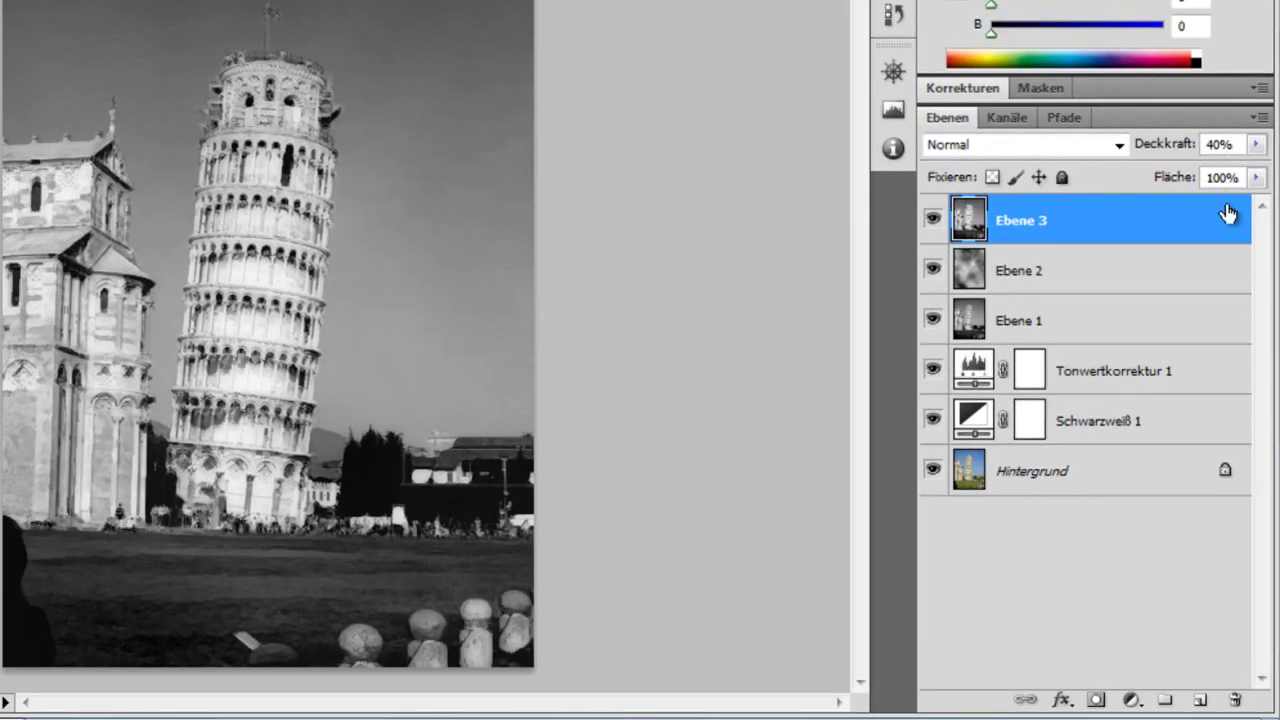
{"action": "key", "text": "alt"}
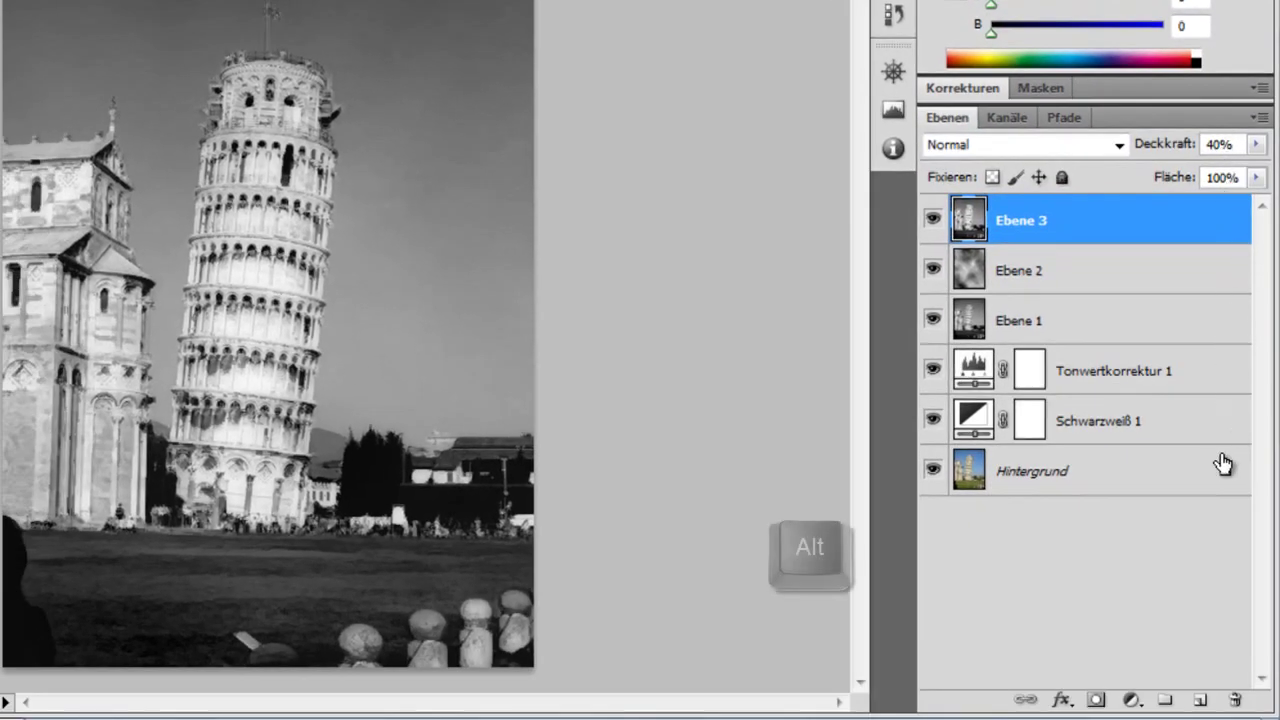
- Create Ebene 4 in Ineinanderkopieren mode, filled with neutral 50% grey
{"action": "left_click", "coordinate": [1200, 702], "text": "alt"}
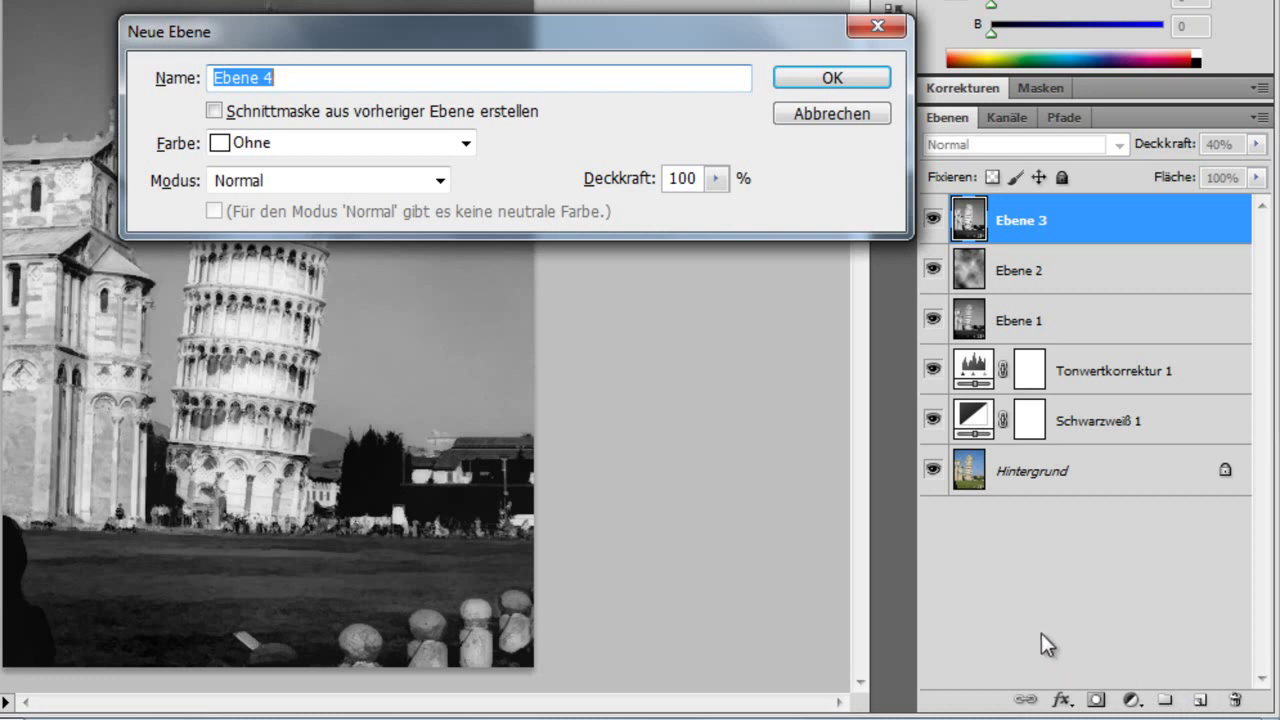
{"action": "left_click", "coordinate": [432, 179]}
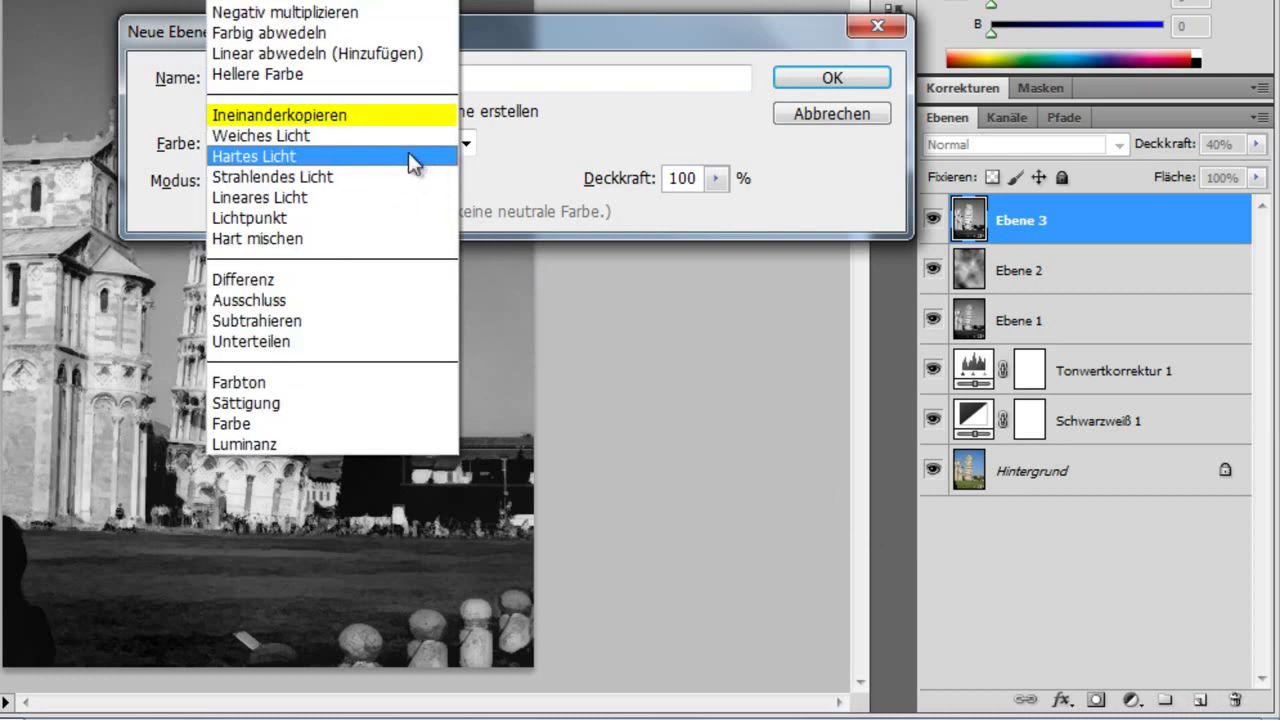
{"action": "left_click", "coordinate": [394, 113]}
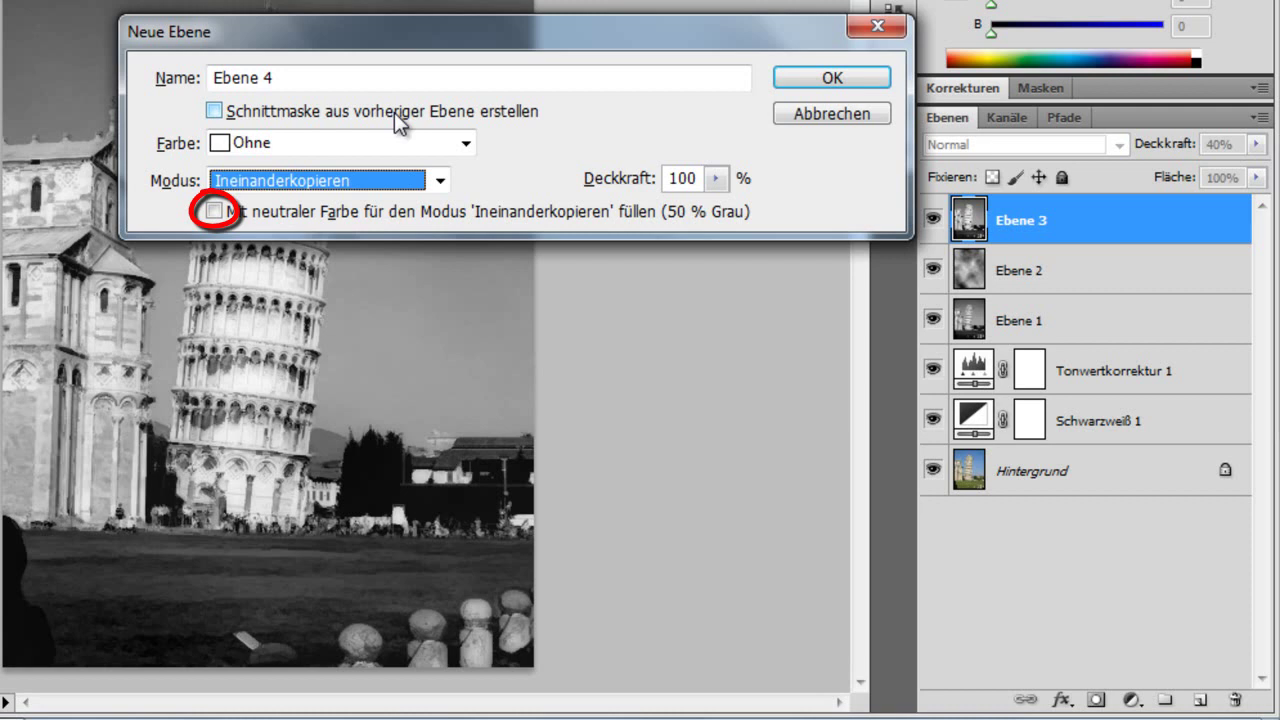
{"action": "left_click", "coordinate": [310, 211]}
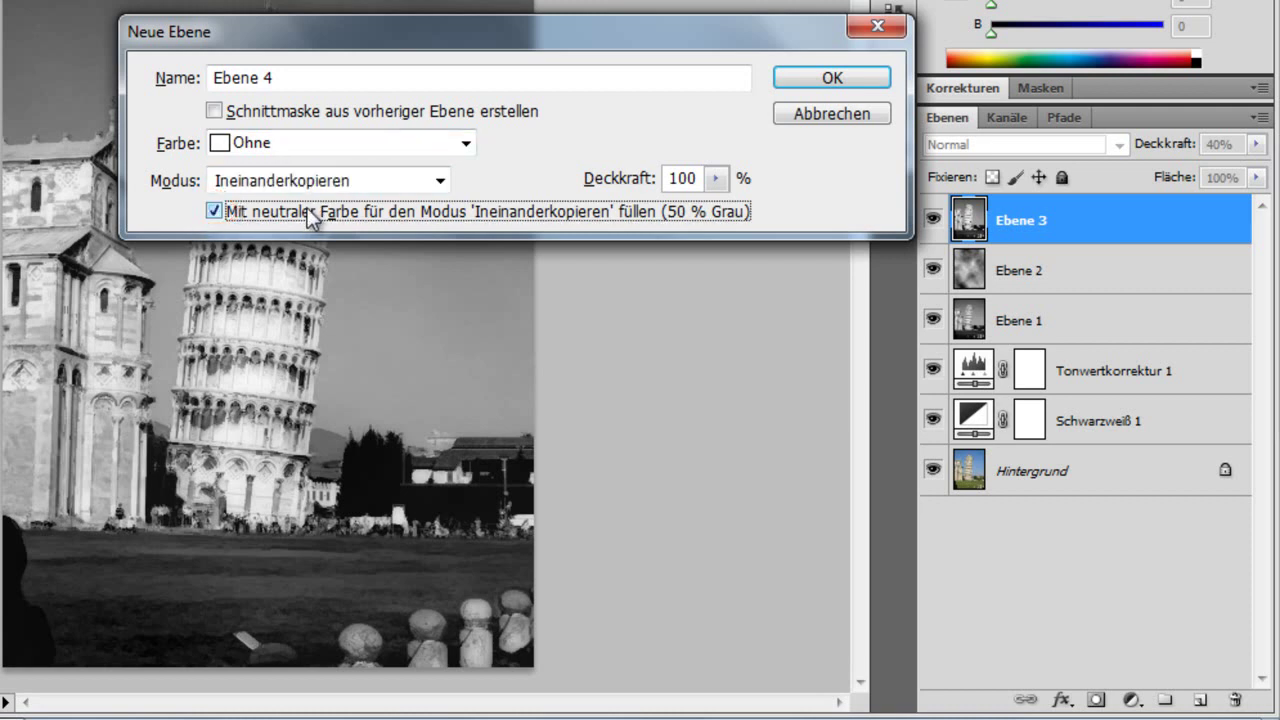
{"action": "left_click", "coordinate": [799, 79]}
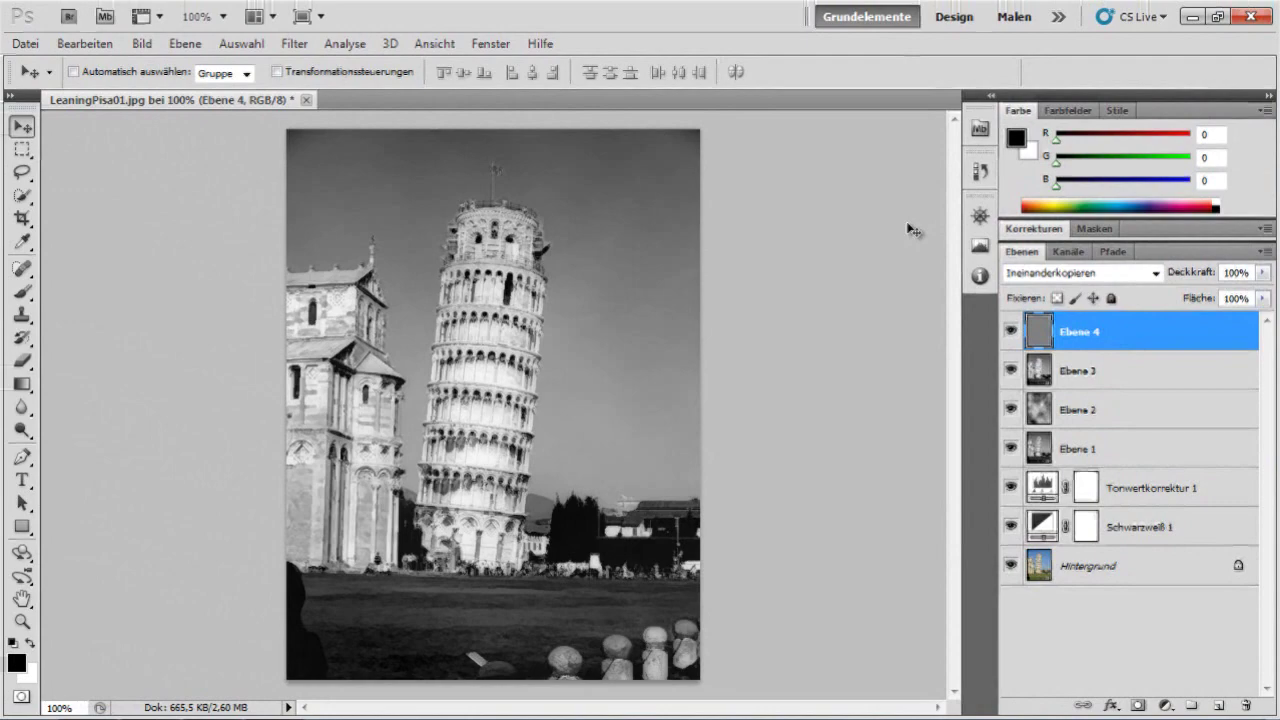
- Apply Körnung & Aufhellung to Ebene 4 with Körnung 5, Aufhellungsbereich 0, Intensität 0
{"action": "left_click", "coordinate": [295, 44]}
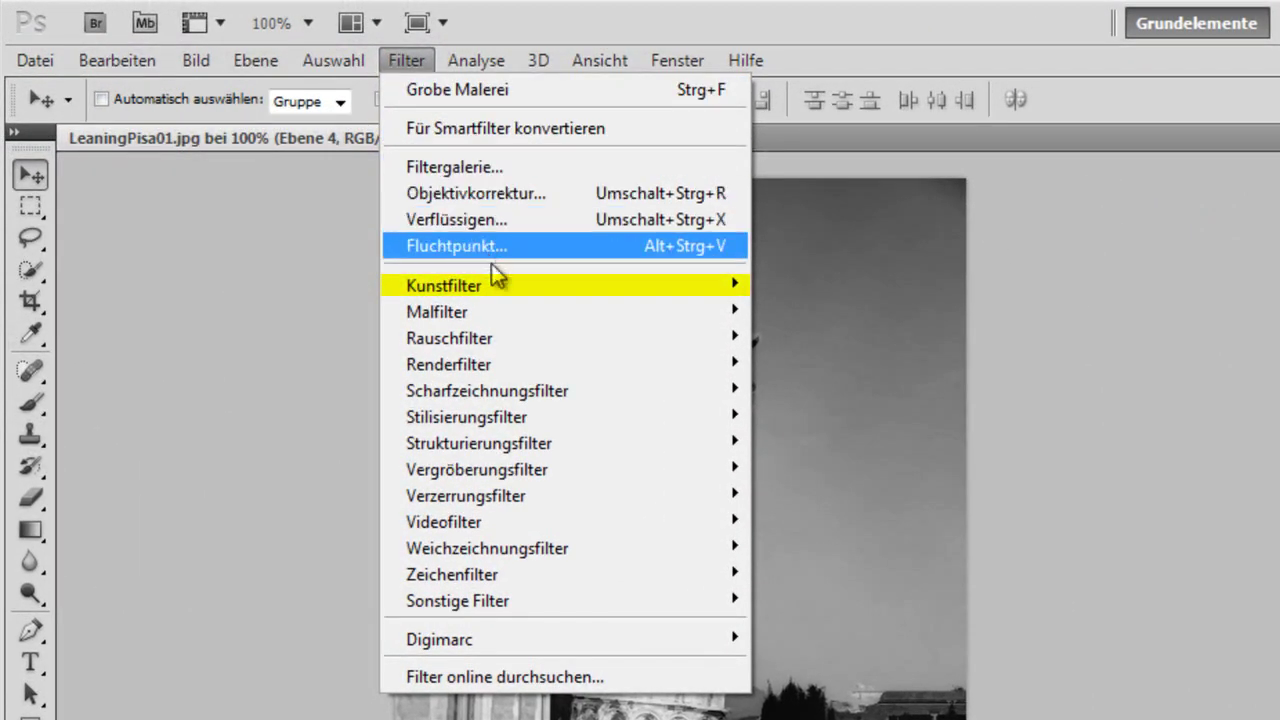
{"action": "mouse_move", "coordinate": [444, 286]}
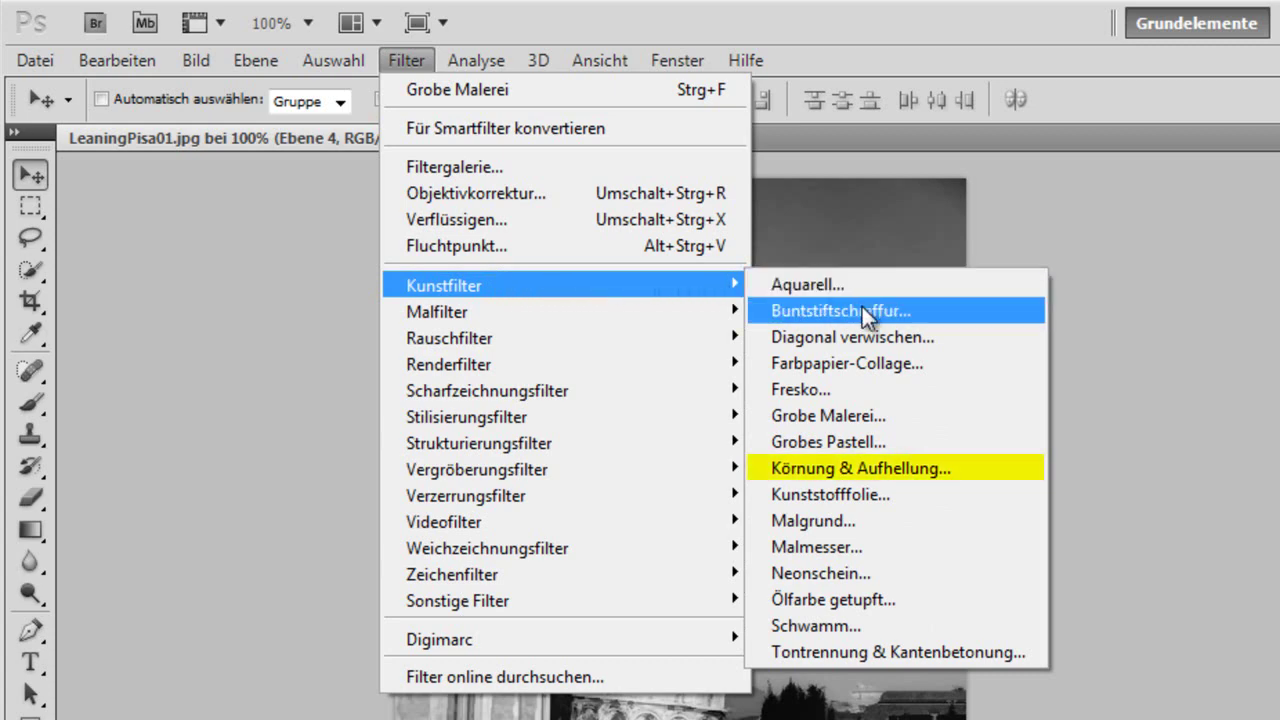
{"action": "left_click", "coordinate": [924, 464]}
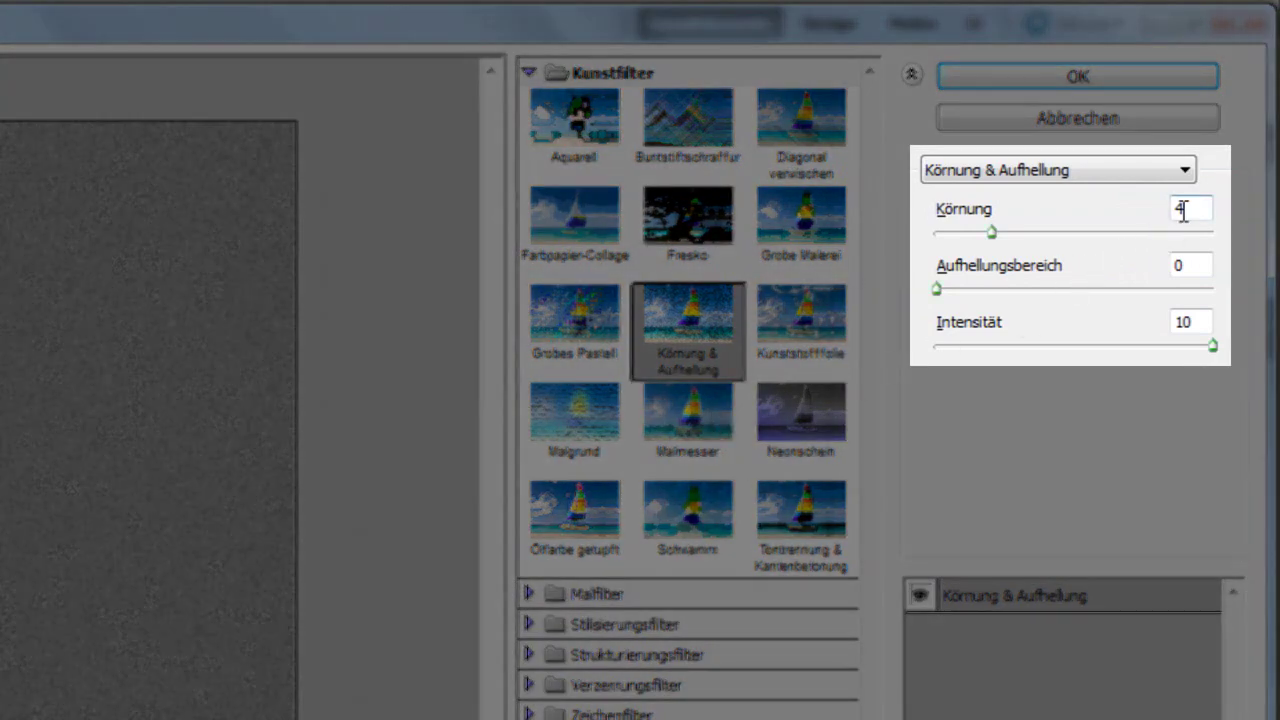
{"action": "double_click", "coordinate": [1184, 209]}
{"action": "type", "text": "5"}
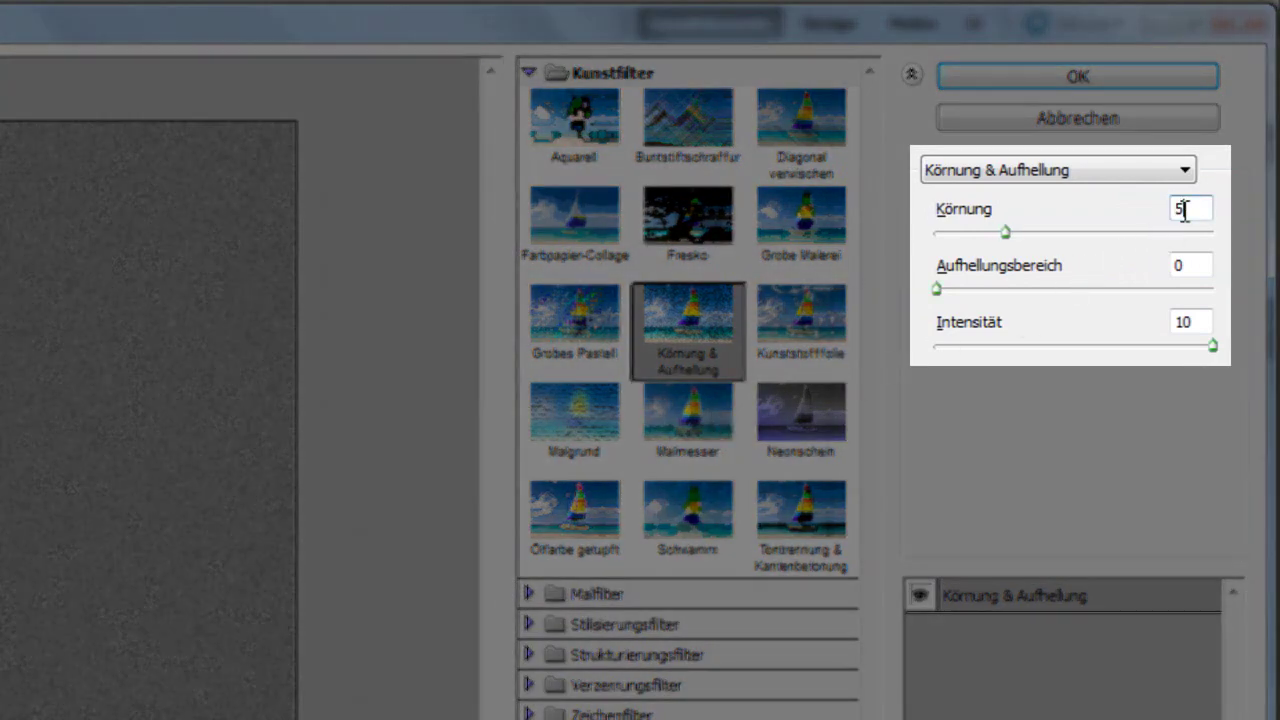
{"action": "double_click", "coordinate": [1190, 321]}
{"action": "type", "text": "0"}
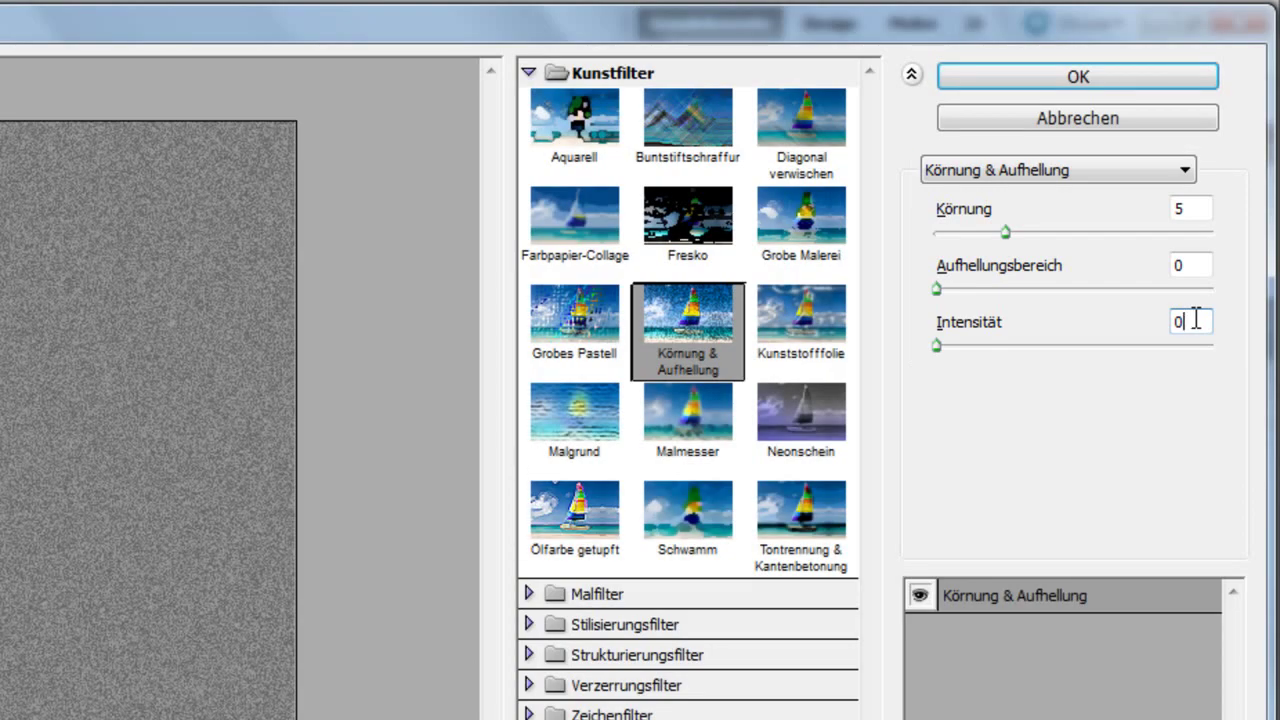
{"action": "left_click", "coordinate": [1145, 80]}
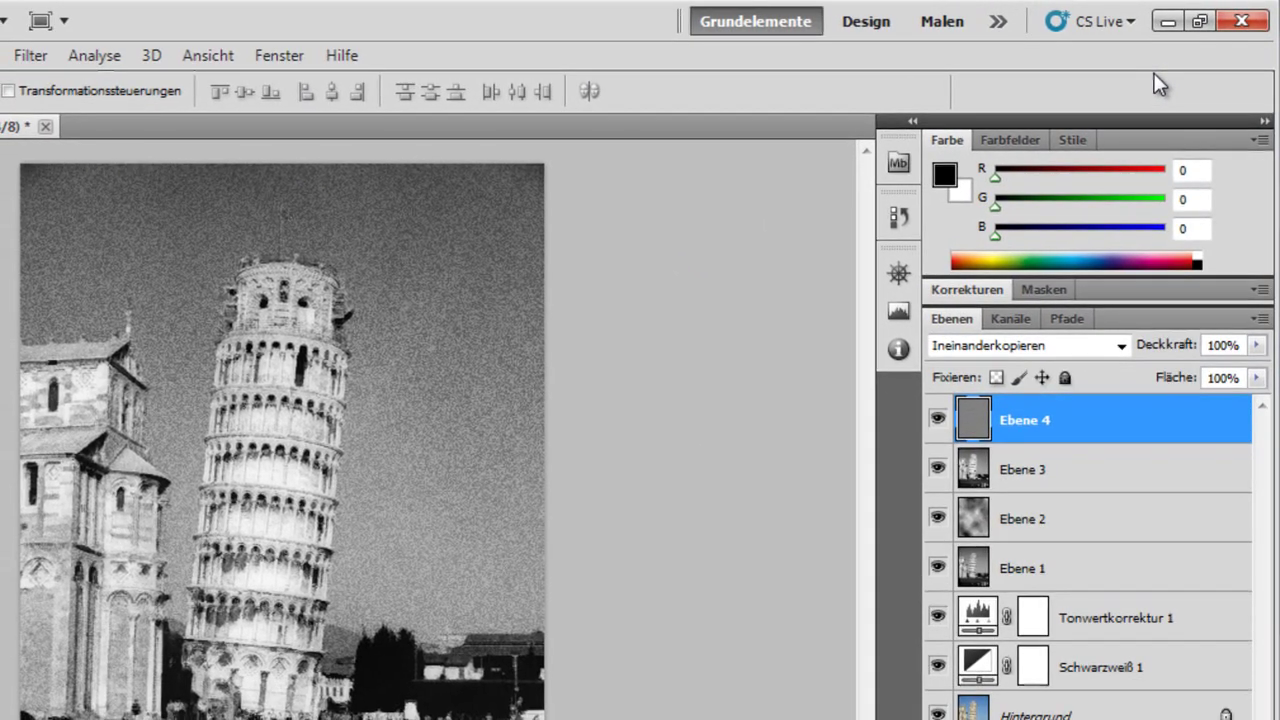
- Sharpen Ebene 4 with Unscharf maskieren: Stärke 40%, Radius 10 pixels, Schwellenwert 0
{"action": "left_click", "coordinate": [20, 56]}
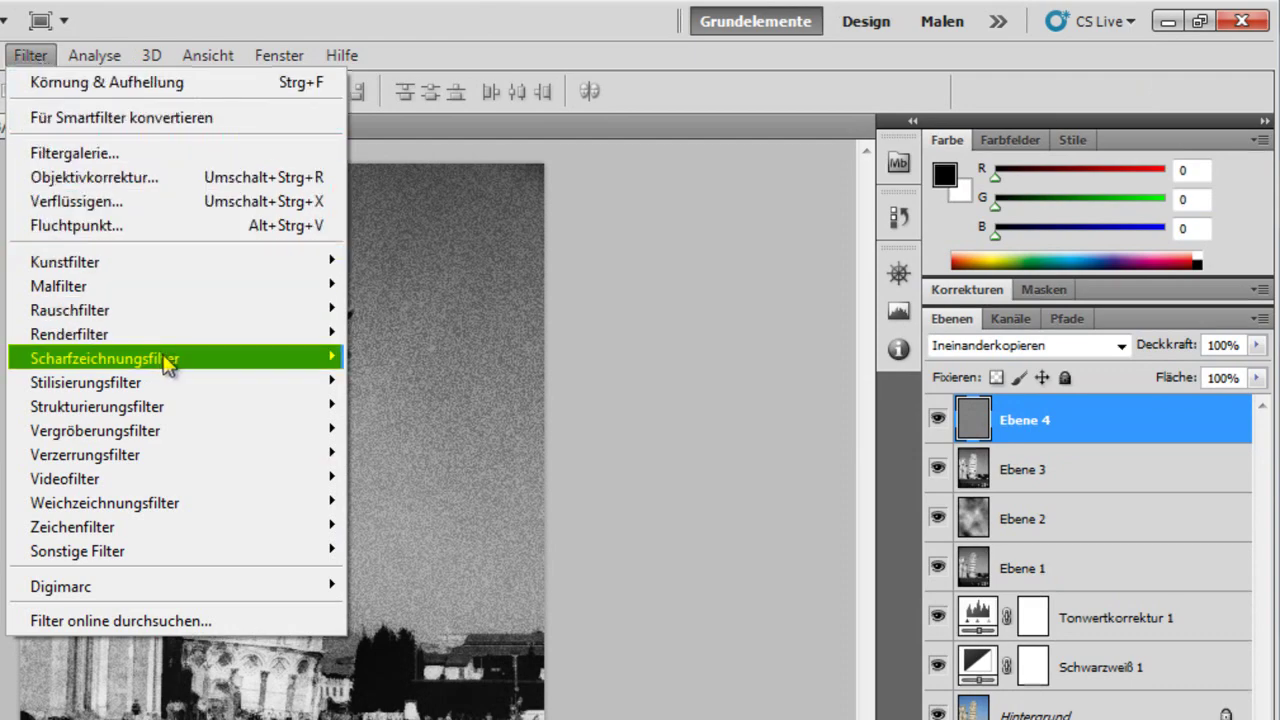
{"action": "mouse_move", "coordinate": [105, 358]}
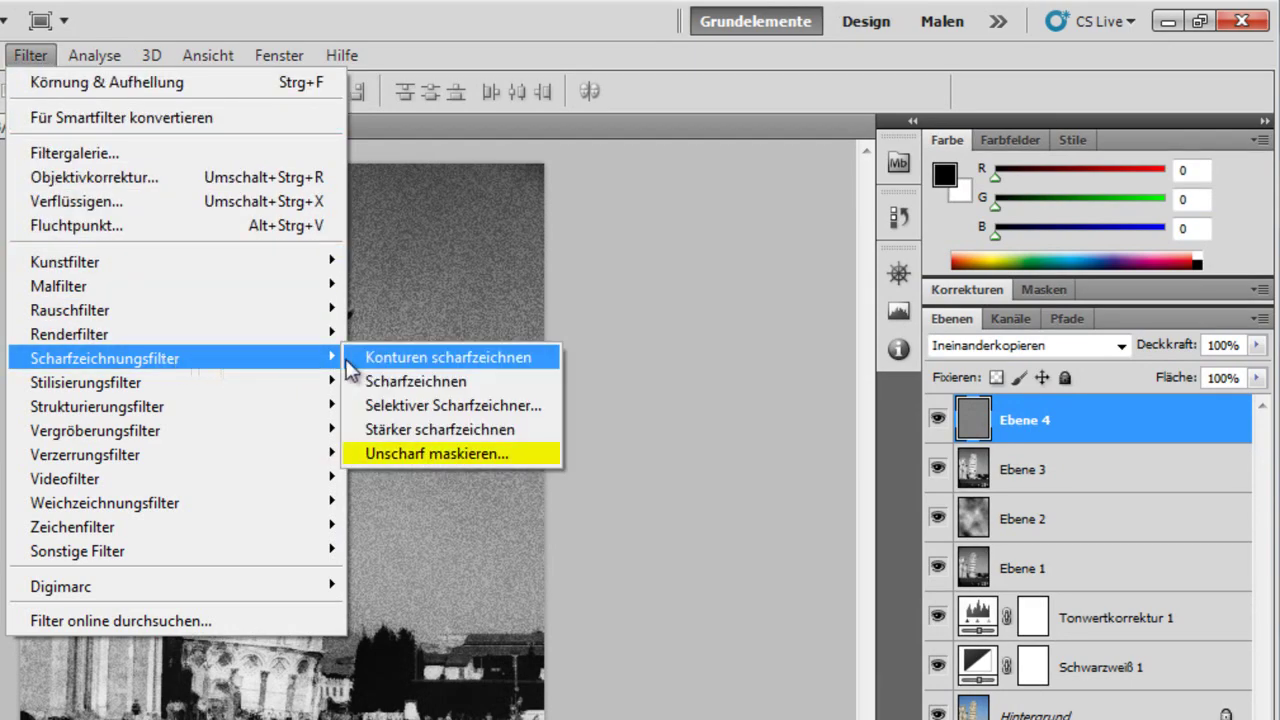
{"action": "left_click", "coordinate": [429, 453]}
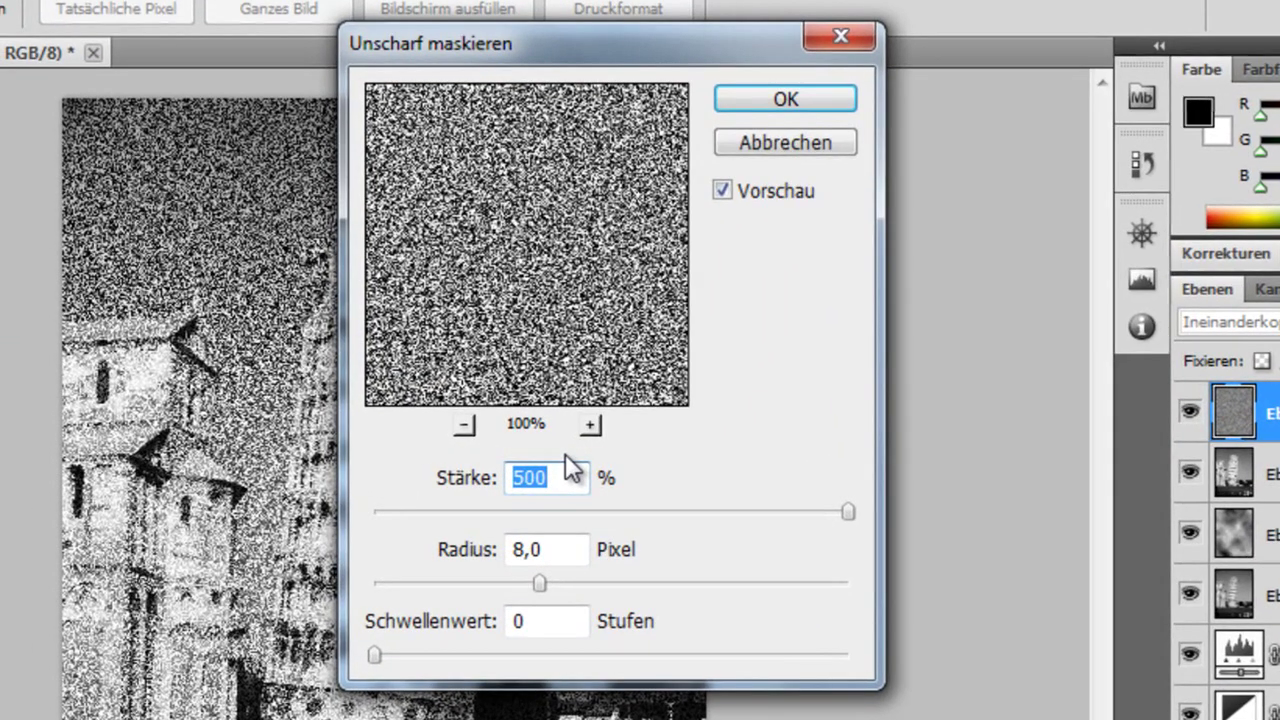
{"action": "type", "text": "40"}
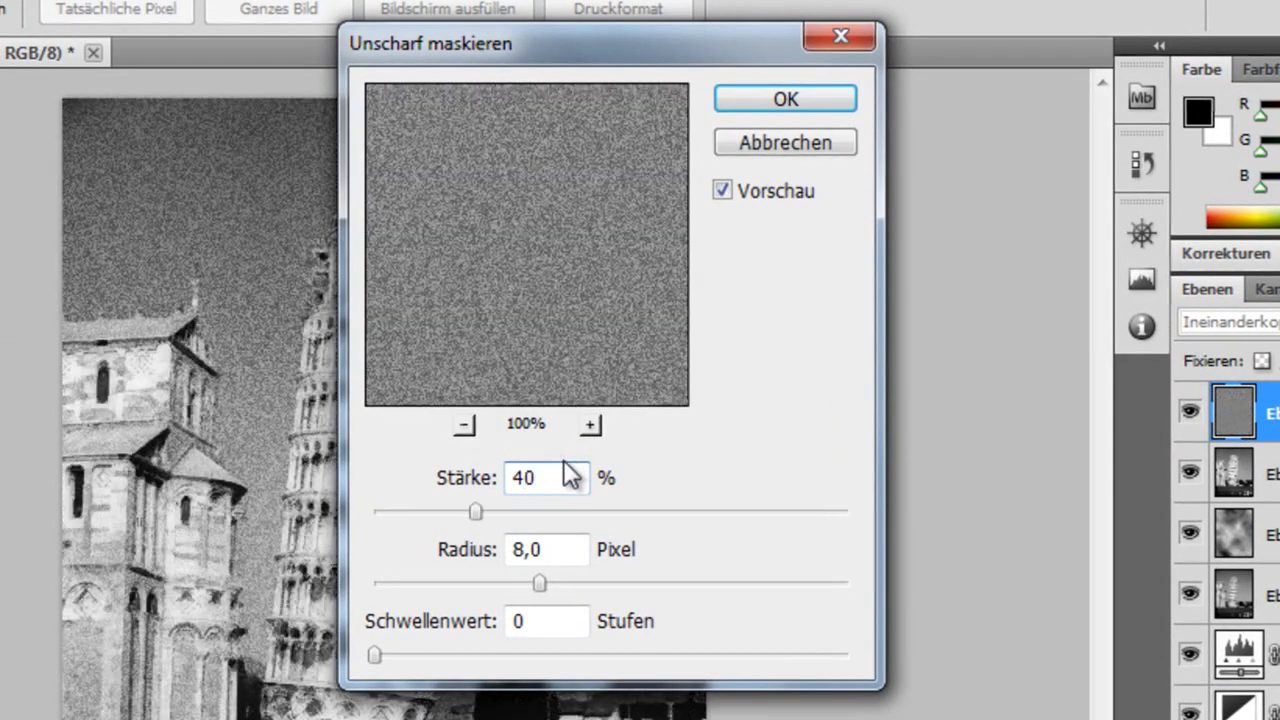
{"action": "double_click", "coordinate": [555, 547]}
{"action": "type", "text": "10"}
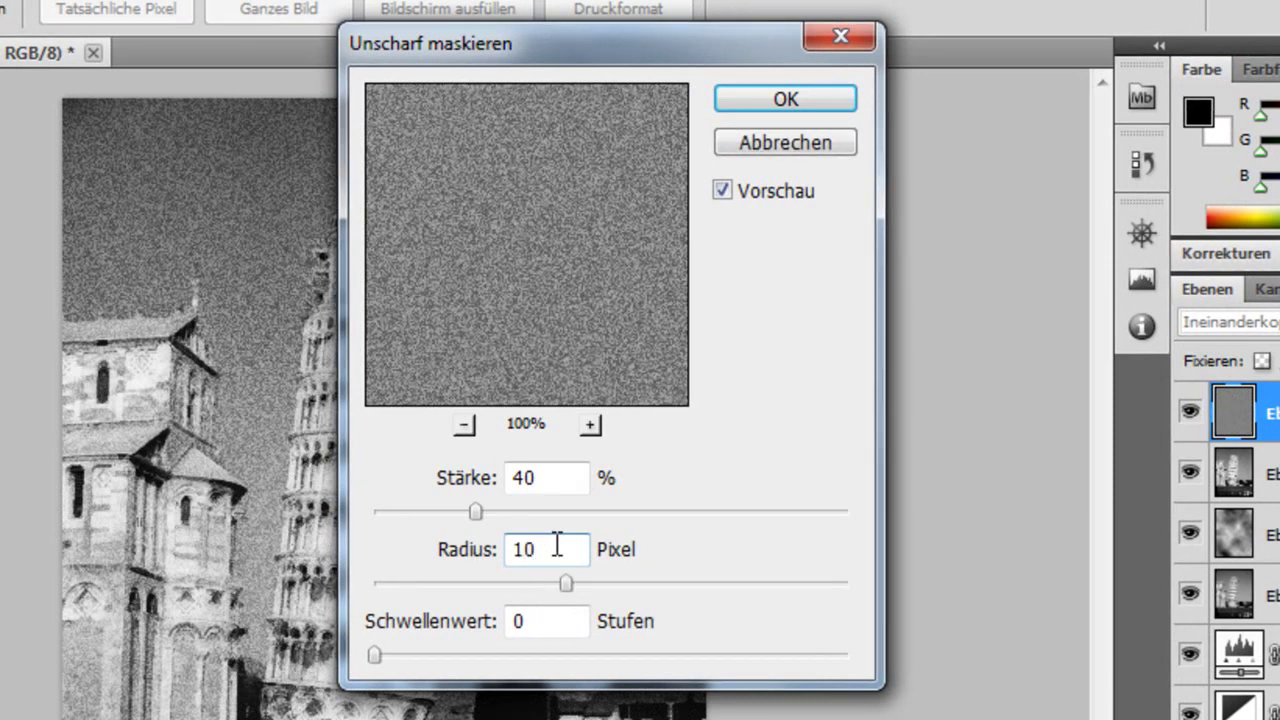
{"action": "left_click", "coordinate": [786, 100]}
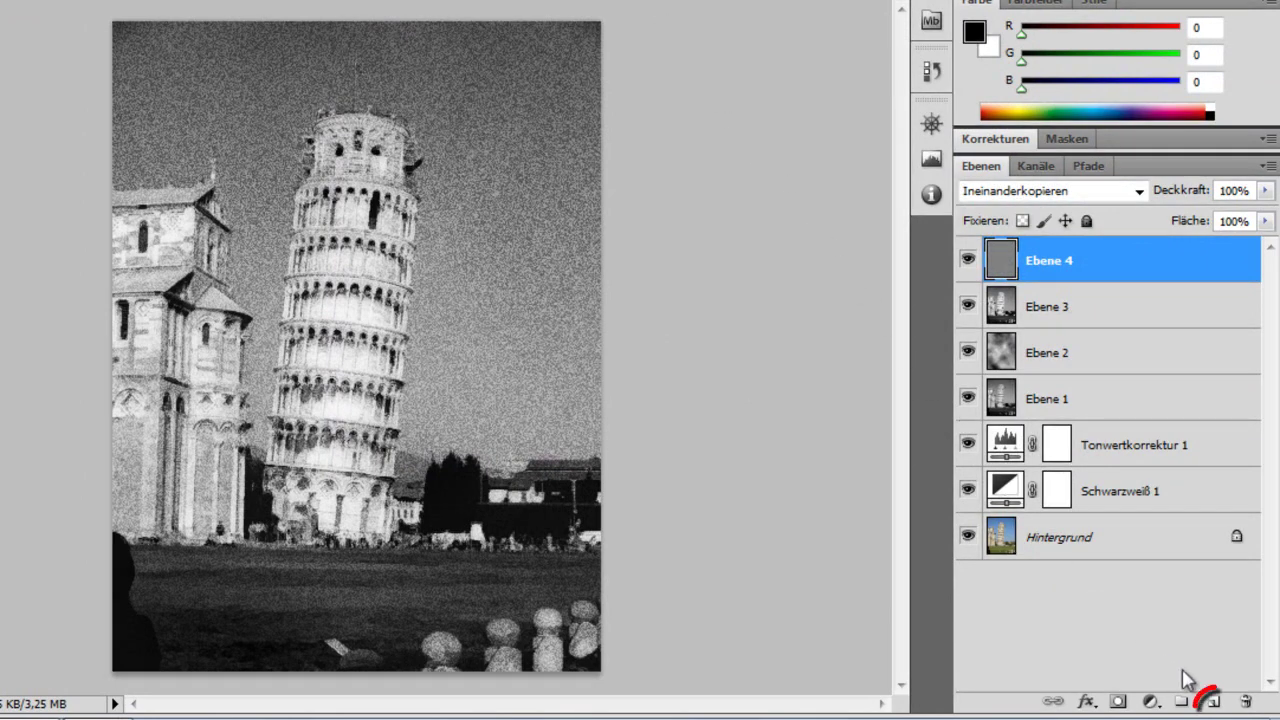
- Add new layer Ebene 5 and set its blend mode to Farbe
{"action": "left_click", "coordinate": [1213, 701]}
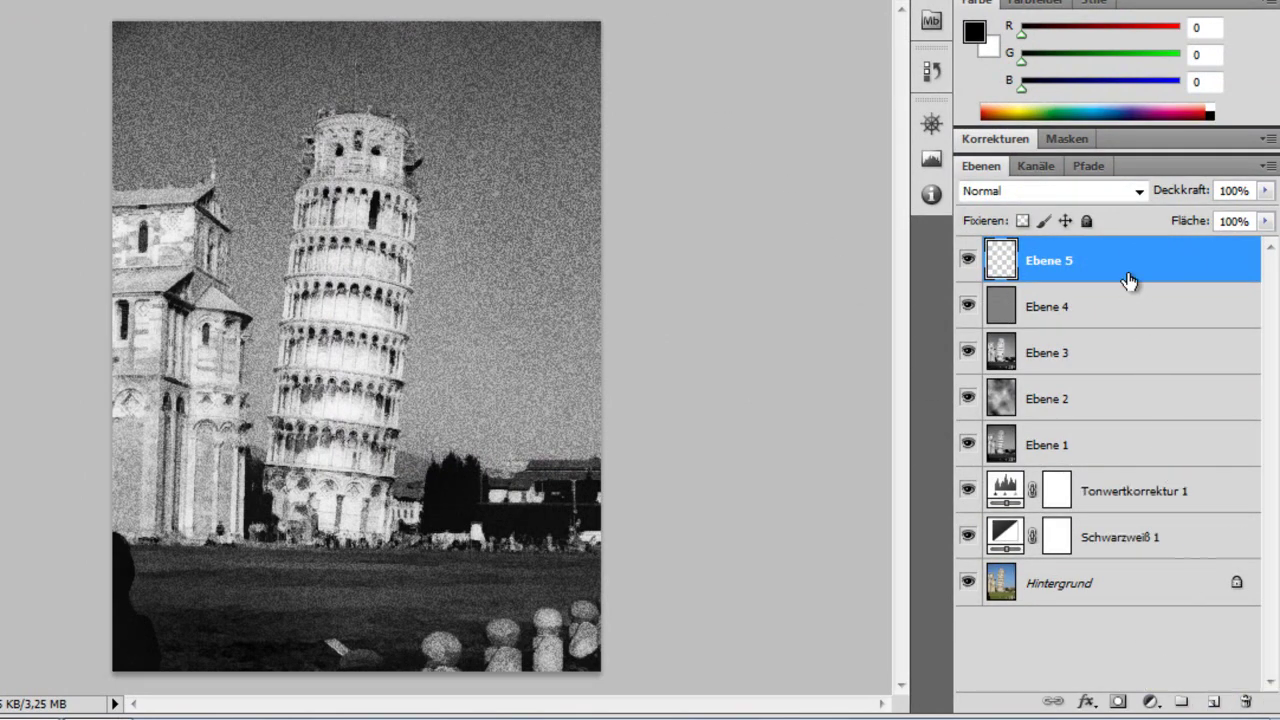
{"action": "left_click", "coordinate": [1128, 195]}
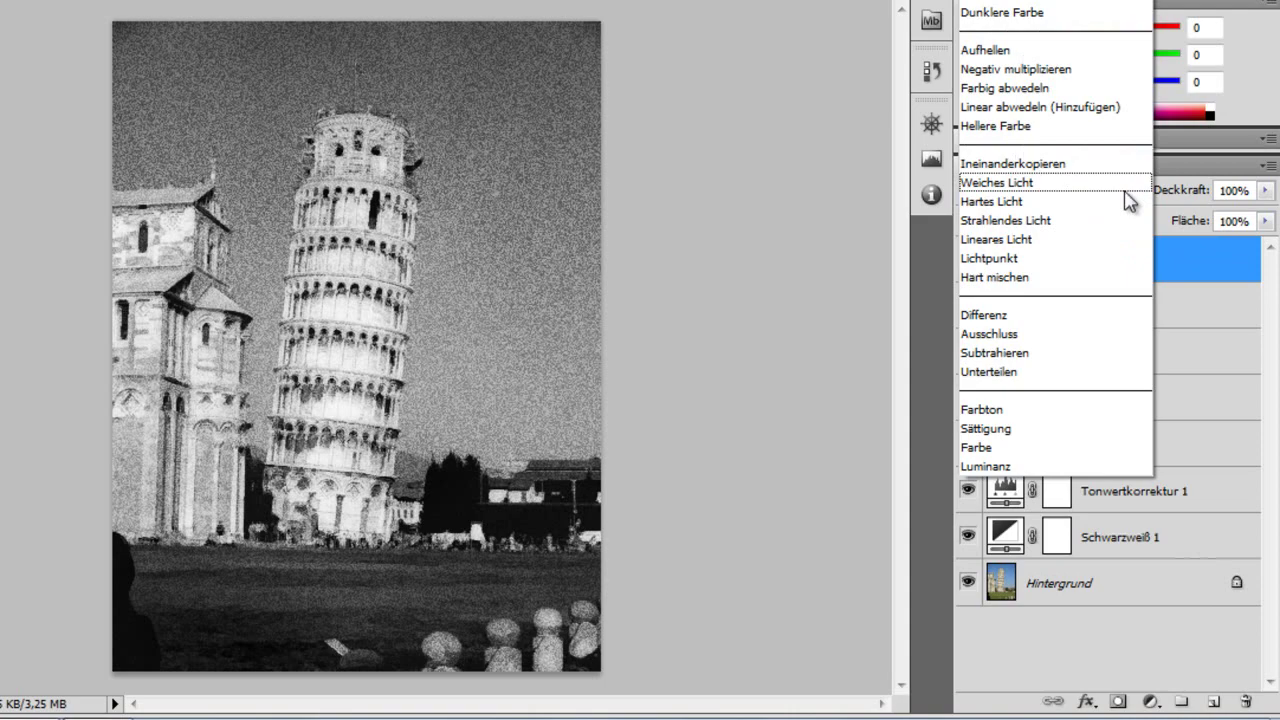
{"action": "left_click", "coordinate": [1070, 449]}
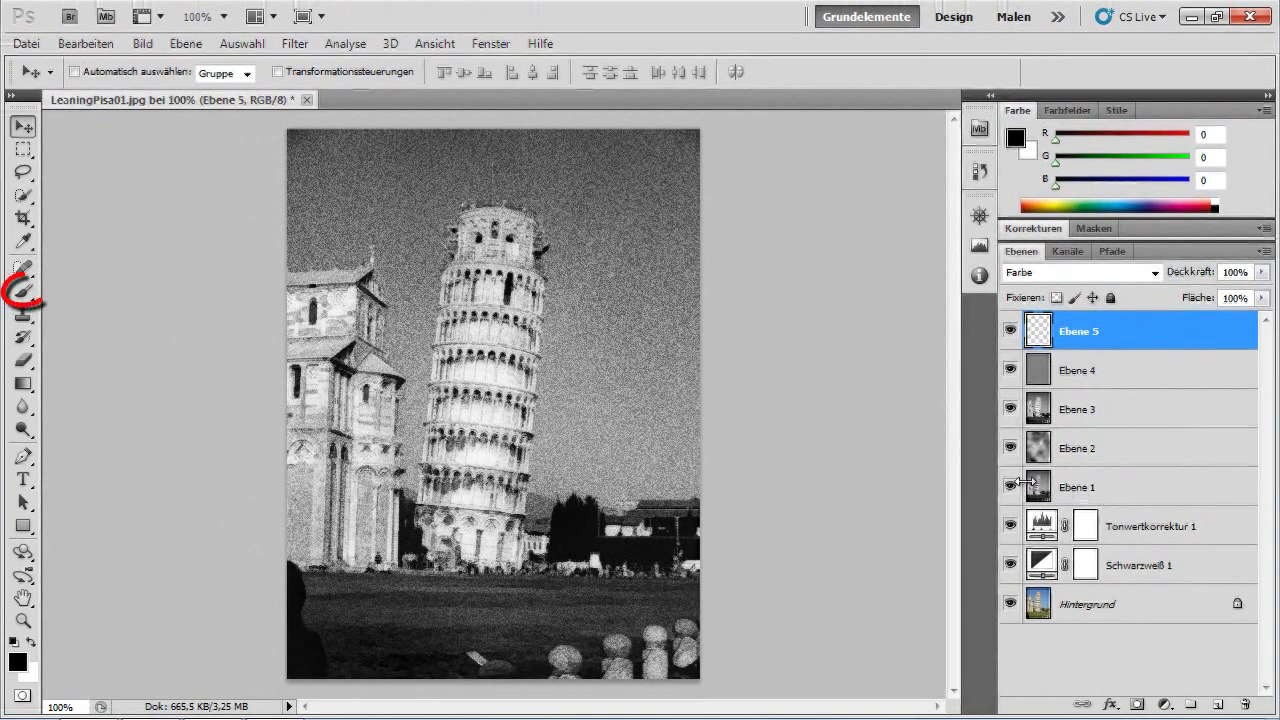
- Brush pale yellow fff088 over the leaning tower and cathedral
{"action": "left_click", "coordinate": [23, 291]}
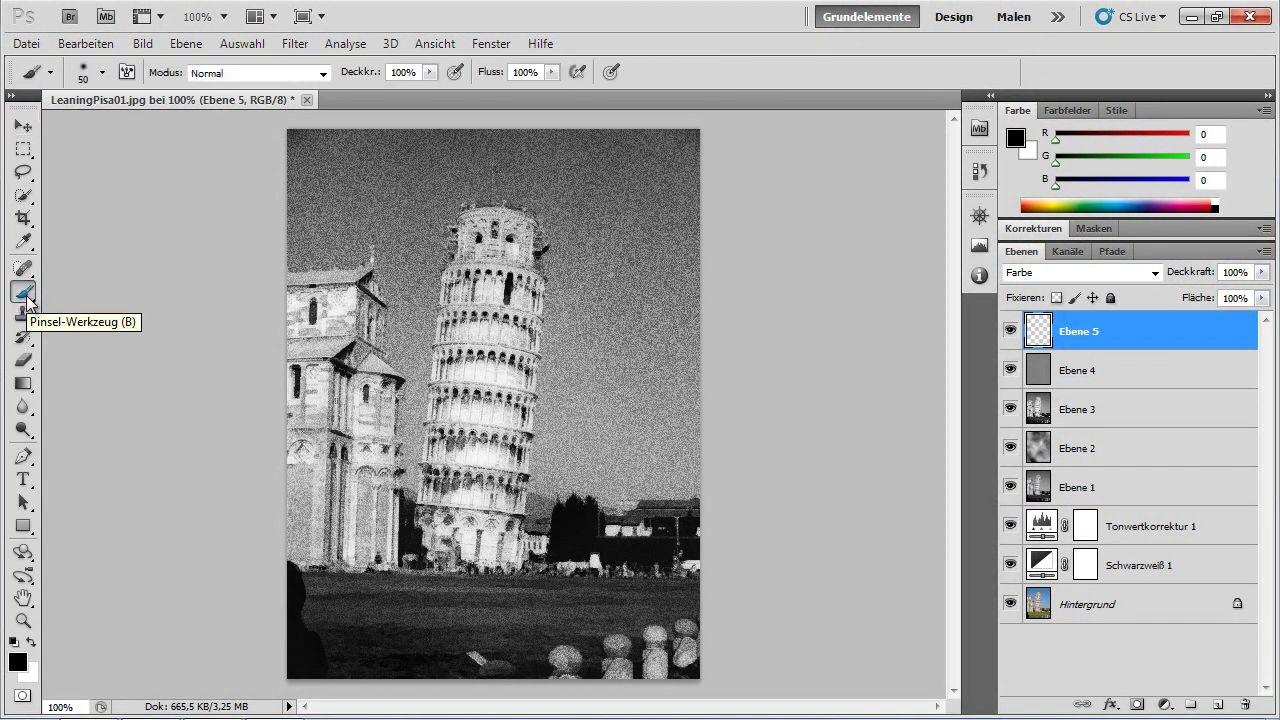
{"action": "left_click", "coordinate": [17, 658]}
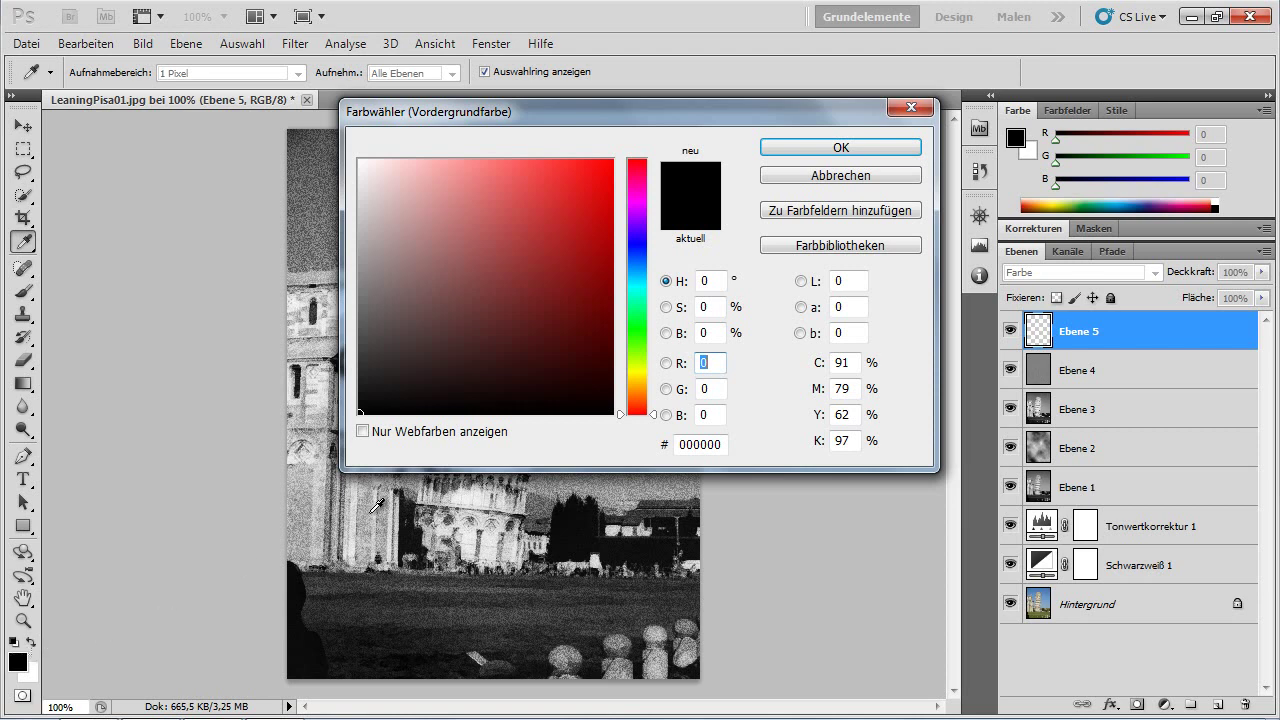
{"action": "left_click", "coordinate": [634, 378]}
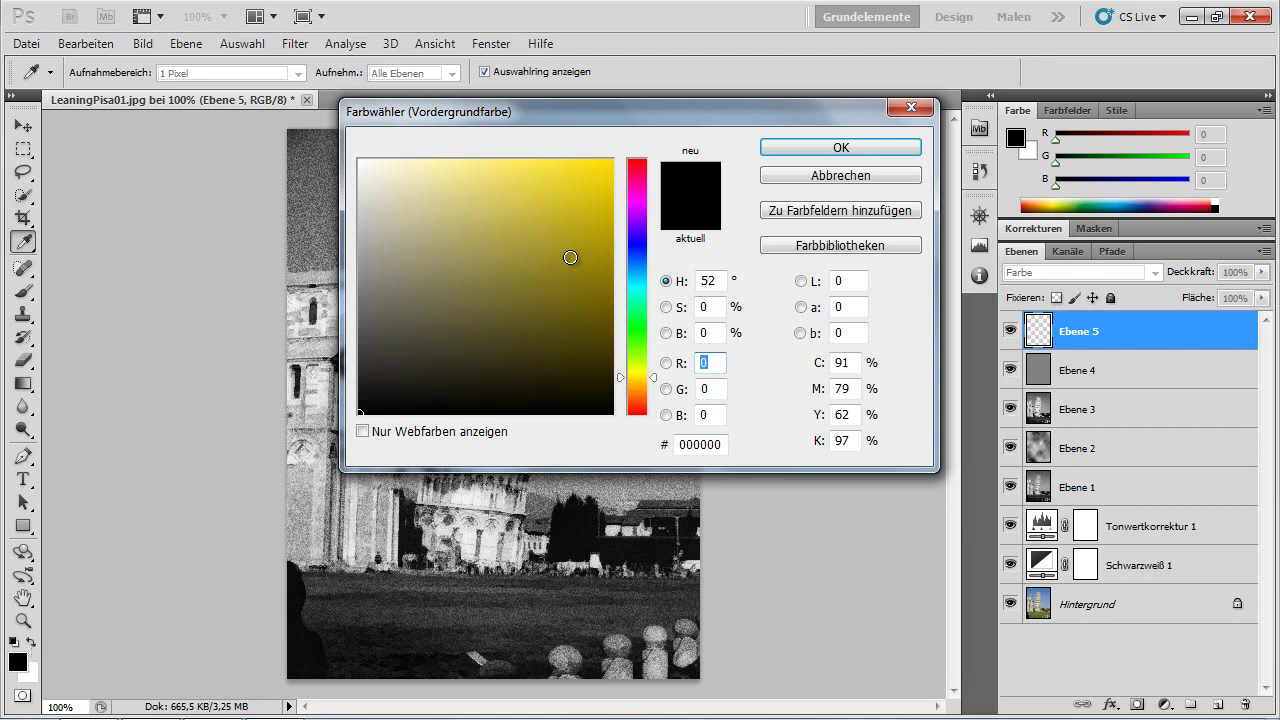
{"action": "left_click_drag", "start_coordinate": [491, 158], "coordinate": [477, 157]}
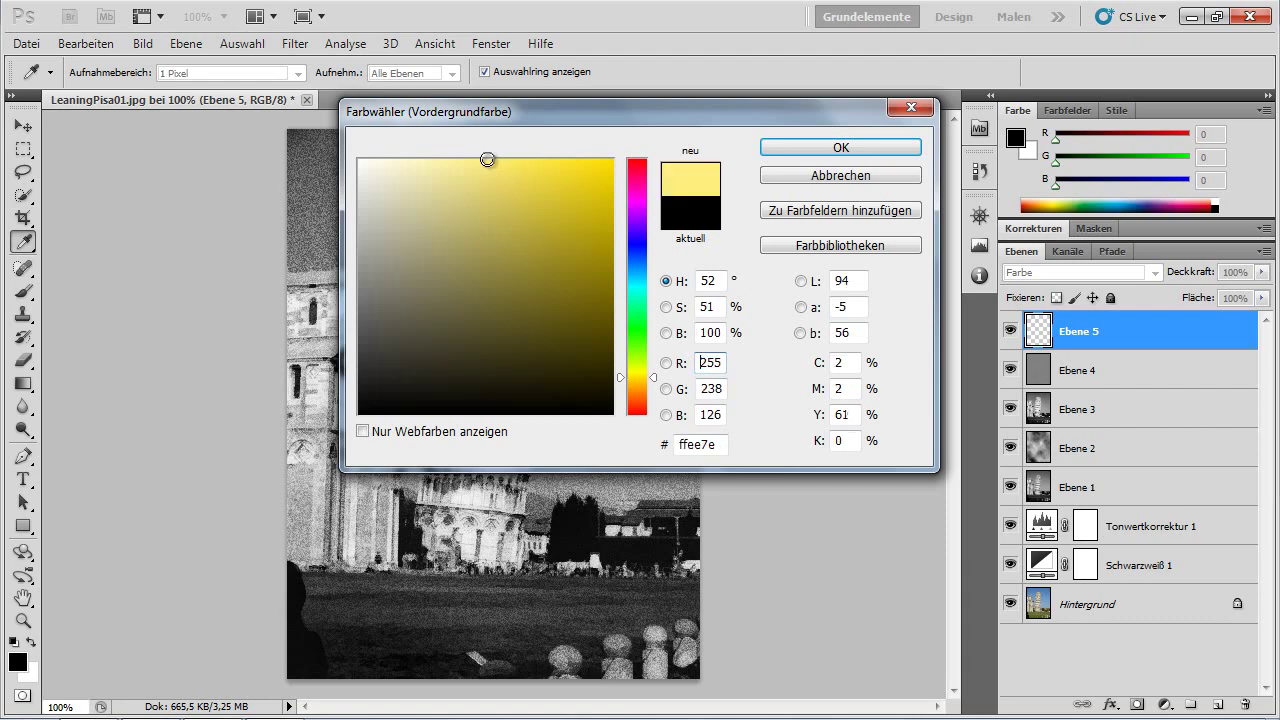
{"action": "left_click", "coordinate": [783, 150]}
{"action": "key", "text": "b"}
{"action": "mouse_move", "coordinate": [495, 222]}
{"action": "left_mouse_down"}
{"action": "mouse_move", "coordinate": [466, 218]}
{"action": "mouse_move", "coordinate": [476, 228]}
{"action": "mouse_move", "coordinate": [456, 289]}
{"action": "mouse_move", "coordinate": [431, 514]}
{"action": "mouse_move", "coordinate": [510, 555]}
{"action": "mouse_move", "coordinate": [528, 428]}
{"action": "mouse_move", "coordinate": [525, 234]}
{"action": "mouse_move", "coordinate": [492, 294]}
{"action": "mouse_move", "coordinate": [468, 534]}
{"action": "mouse_move", "coordinate": [307, 548]}
{"action": "mouse_move", "coordinate": [354, 518]}
{"action": "mouse_move", "coordinate": [378, 448]}
{"action": "mouse_move", "coordinate": [362, 340]}
{"action": "mouse_move", "coordinate": [280, 277]}
{"action": "mouse_move", "coordinate": [336, 378]}
{"action": "mouse_move", "coordinate": [296, 439]}
{"action": "mouse_move", "coordinate": [320, 432]}
{"action": "mouse_move", "coordinate": [342, 464]}
{"action": "mouse_move", "coordinate": [350, 454]}
{"action": "left_mouse_up"}
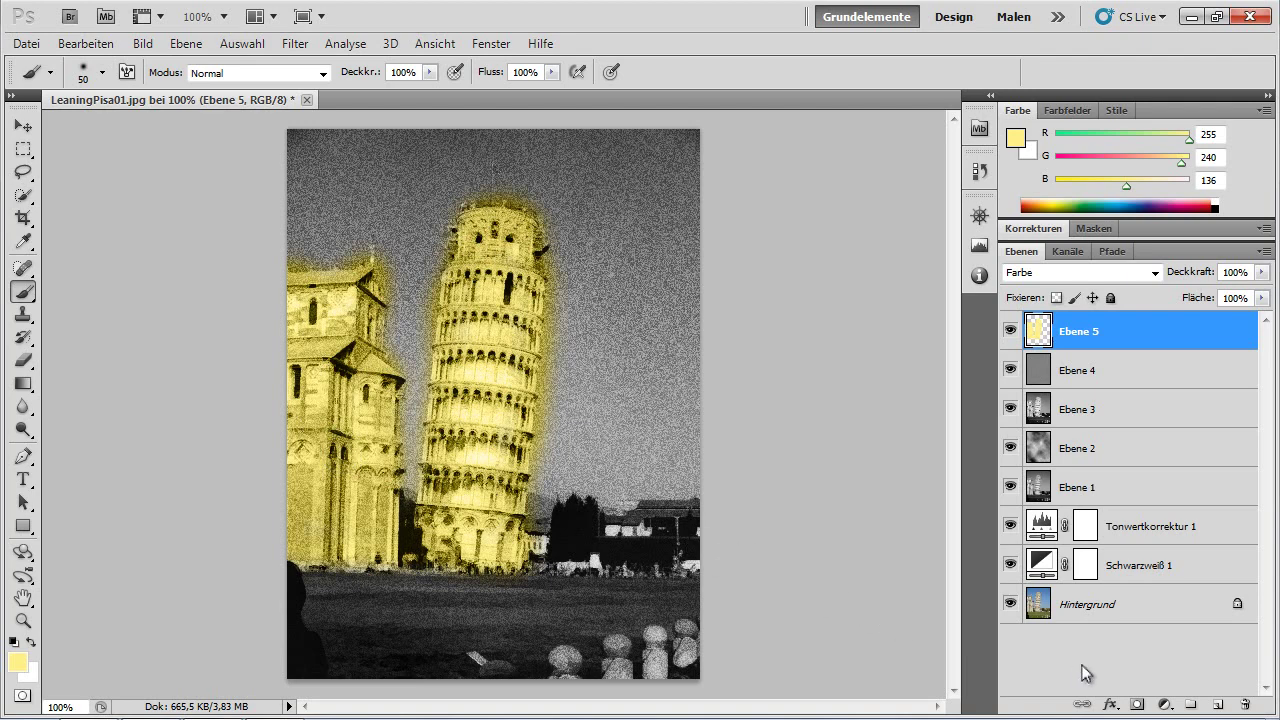
- Add new layer Ebene 6 and set the foreground colour to blue 33aafe
{"action": "left_click", "coordinate": [1213, 705]}
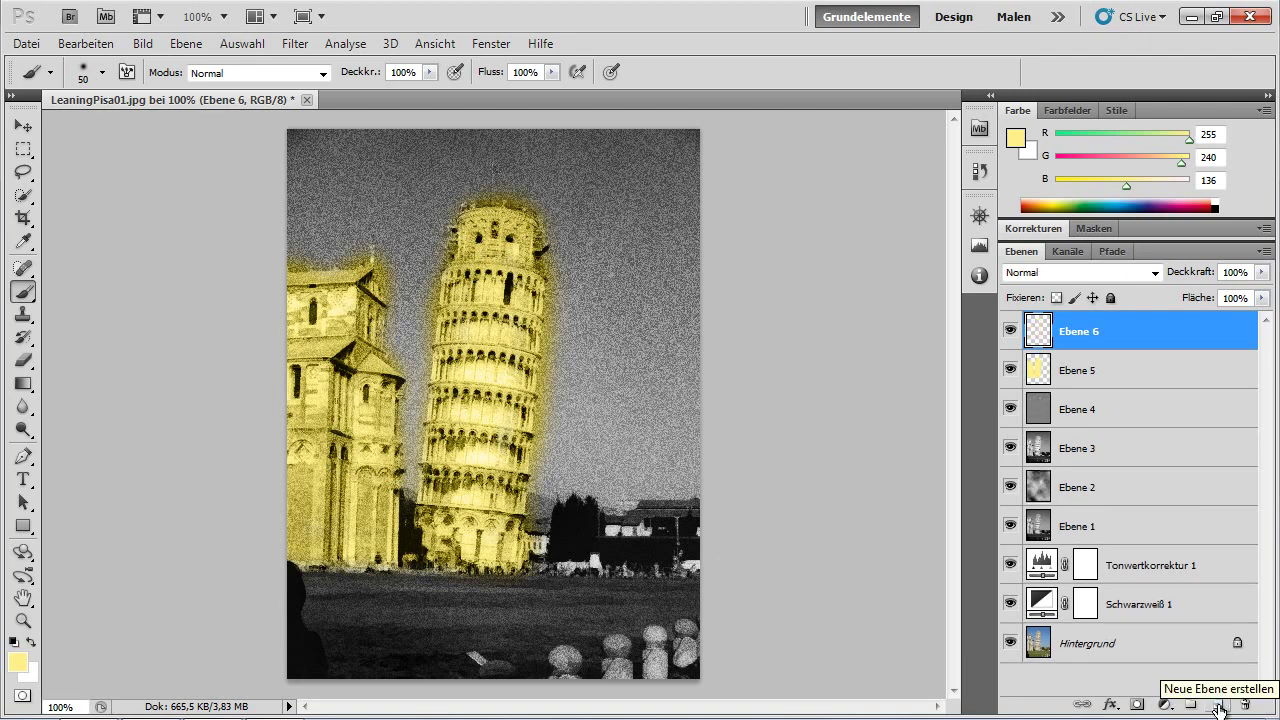
{"action": "left_click", "coordinate": [18, 661]}
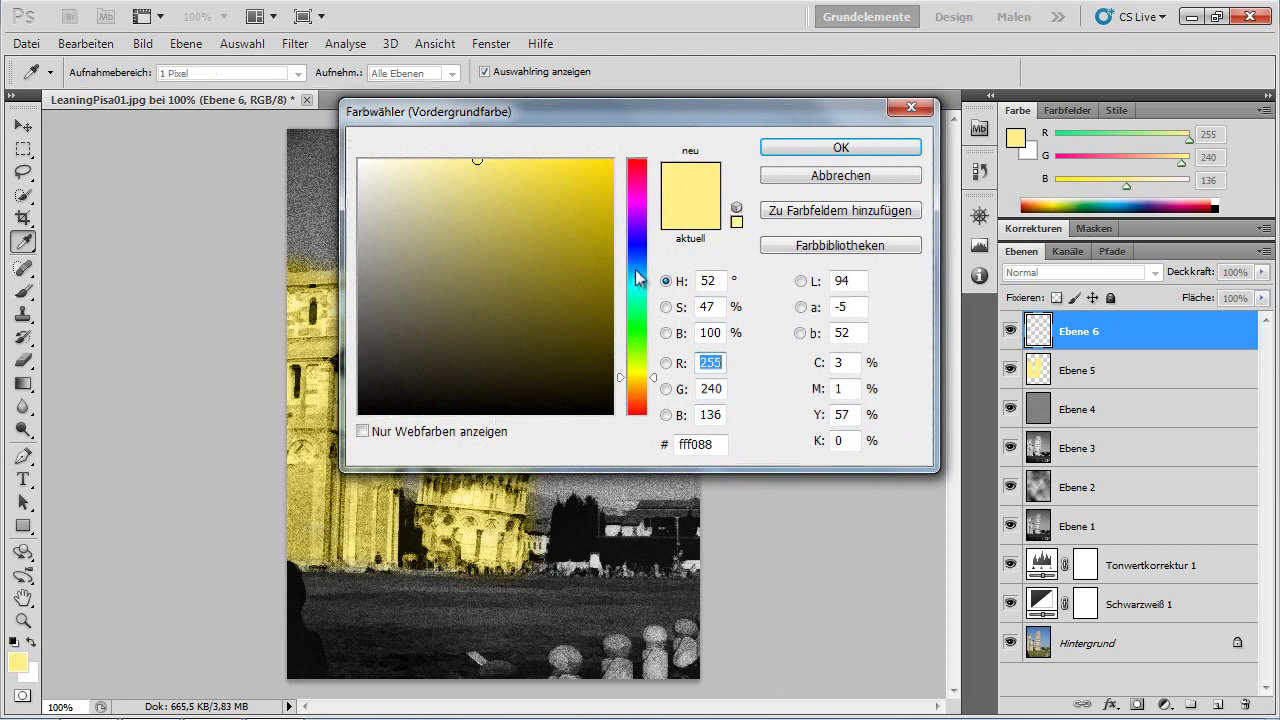
{"action": "left_click", "coordinate": [635, 269]}
{"action": "left_click", "coordinate": [557, 160]}
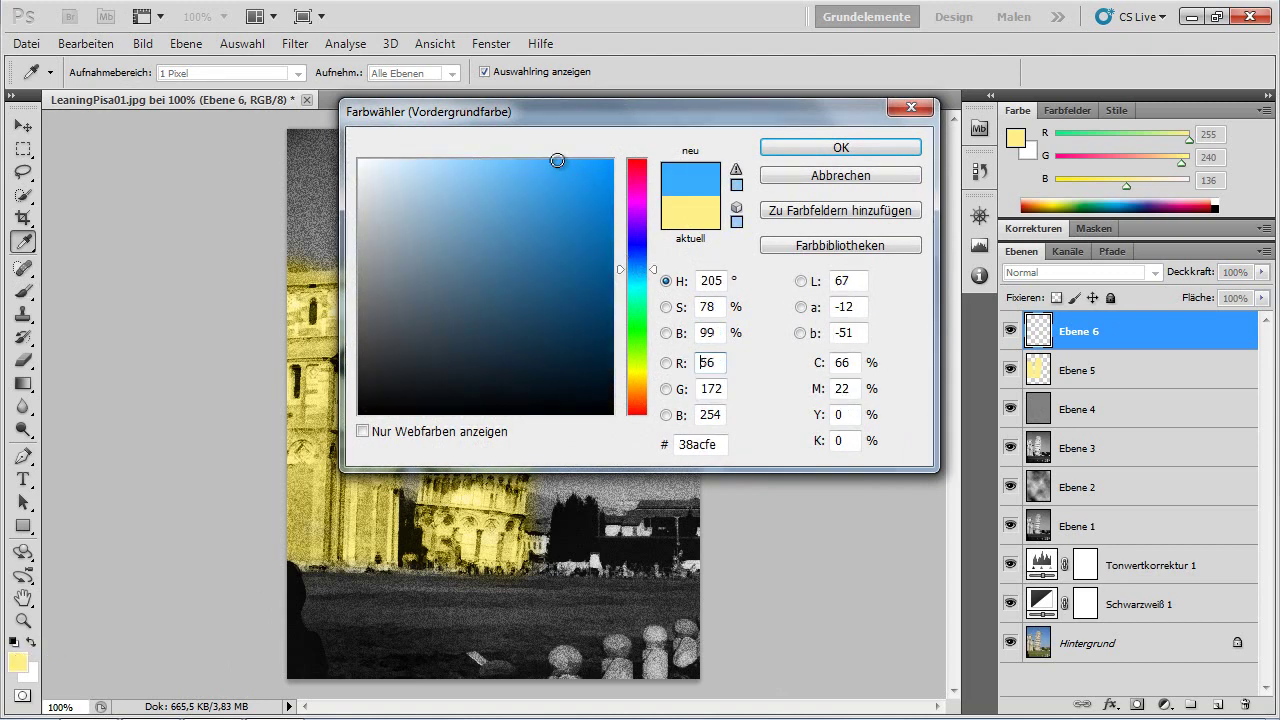
{"action": "left_click_drag", "start_coordinate": [557, 160], "coordinate": [563, 157]}
{"action": "left_click", "coordinate": [775, 152]}
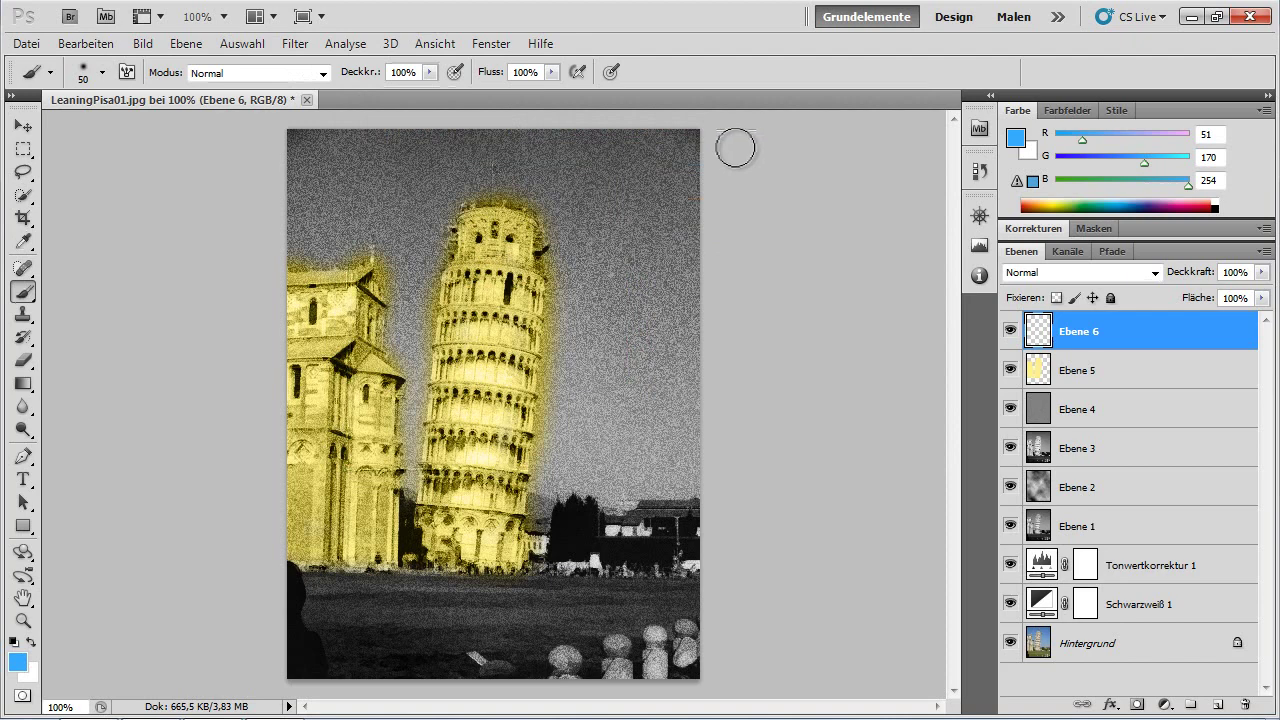
- Brush blue over the sky on Ebene 6 and lower its opacity to 29%
{"action": "mouse_move", "coordinate": [700, 138]}
{"action": "left_mouse_down"}
{"action": "mouse_move", "coordinate": [390, 145]}
{"action": "mouse_move", "coordinate": [668, 218]}
{"action": "mouse_move", "coordinate": [571, 257]}
{"action": "mouse_move", "coordinate": [387, 204]}
{"action": "mouse_move", "coordinate": [425, 470]}
{"action": "left_mouse_up"}
{"action": "mouse_move", "coordinate": [571, 310]}
{"action": "left_mouse_down"}
{"action": "mouse_move", "coordinate": [690, 445]}
{"action": "mouse_move", "coordinate": [600, 391]}
{"action": "mouse_move", "coordinate": [643, 334]}
{"action": "mouse_move", "coordinate": [634, 357]}
{"action": "left_mouse_up"}
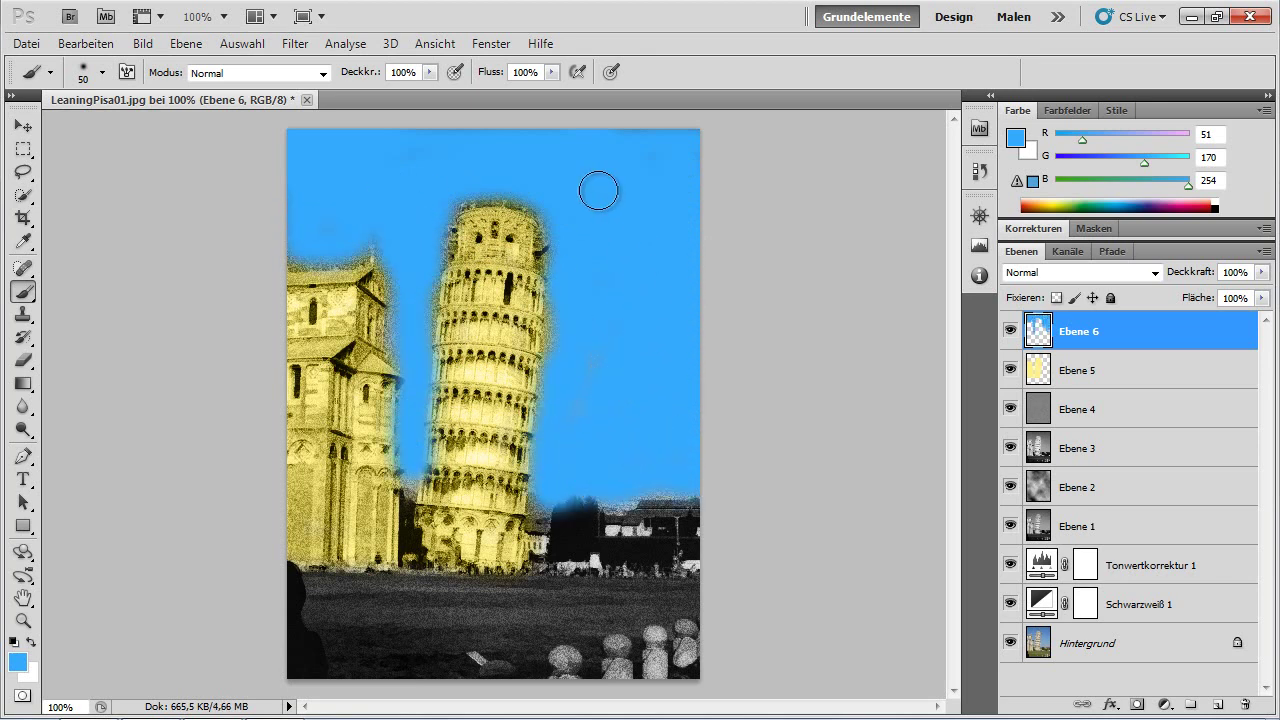
{"action": "left_click_drag", "start_coordinate": [366, 140], "coordinate": [363, 143]}
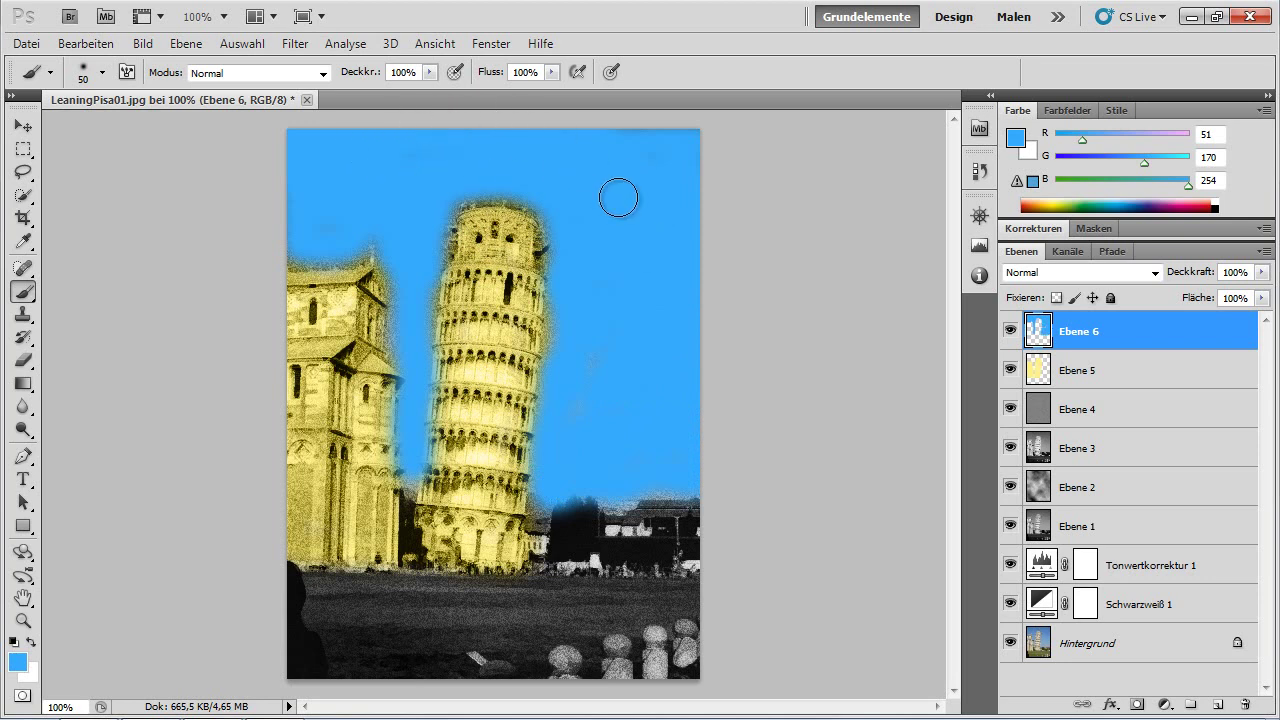
{"action": "left_click", "coordinate": [1263, 273]}
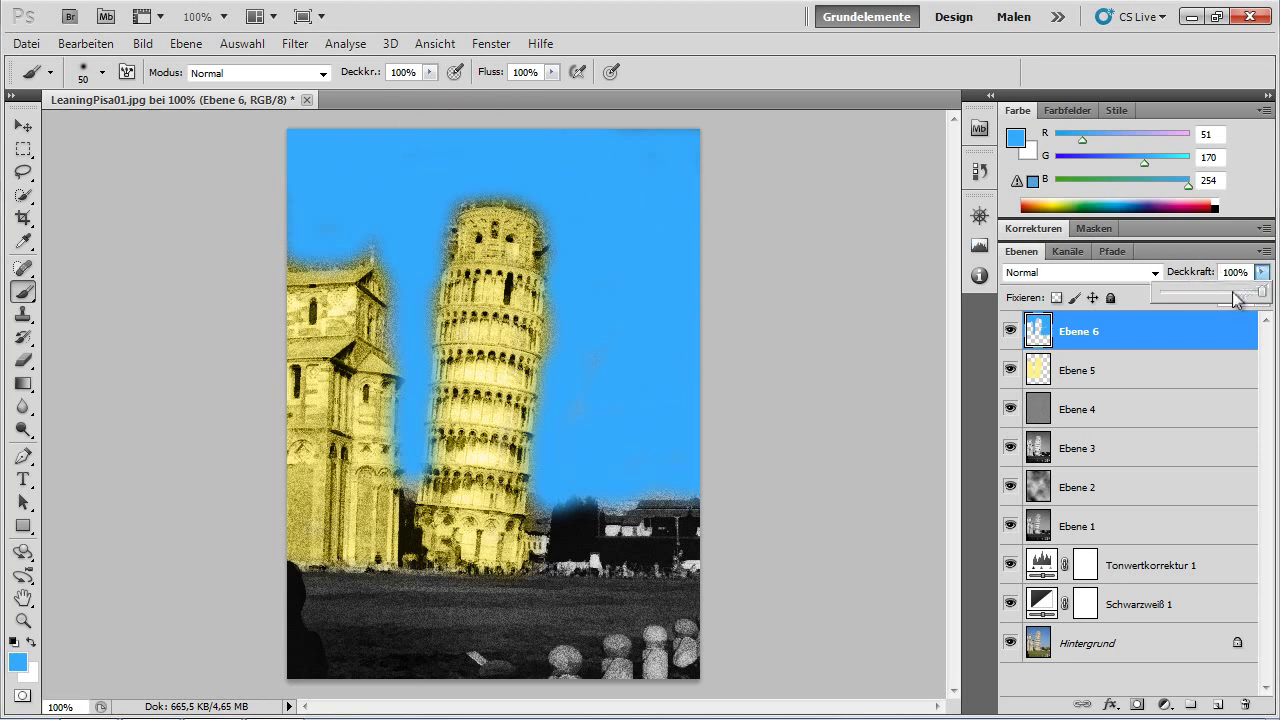
{"action": "left_click_drag", "start_coordinate": [1238, 299], "coordinate": [1134, 292]}
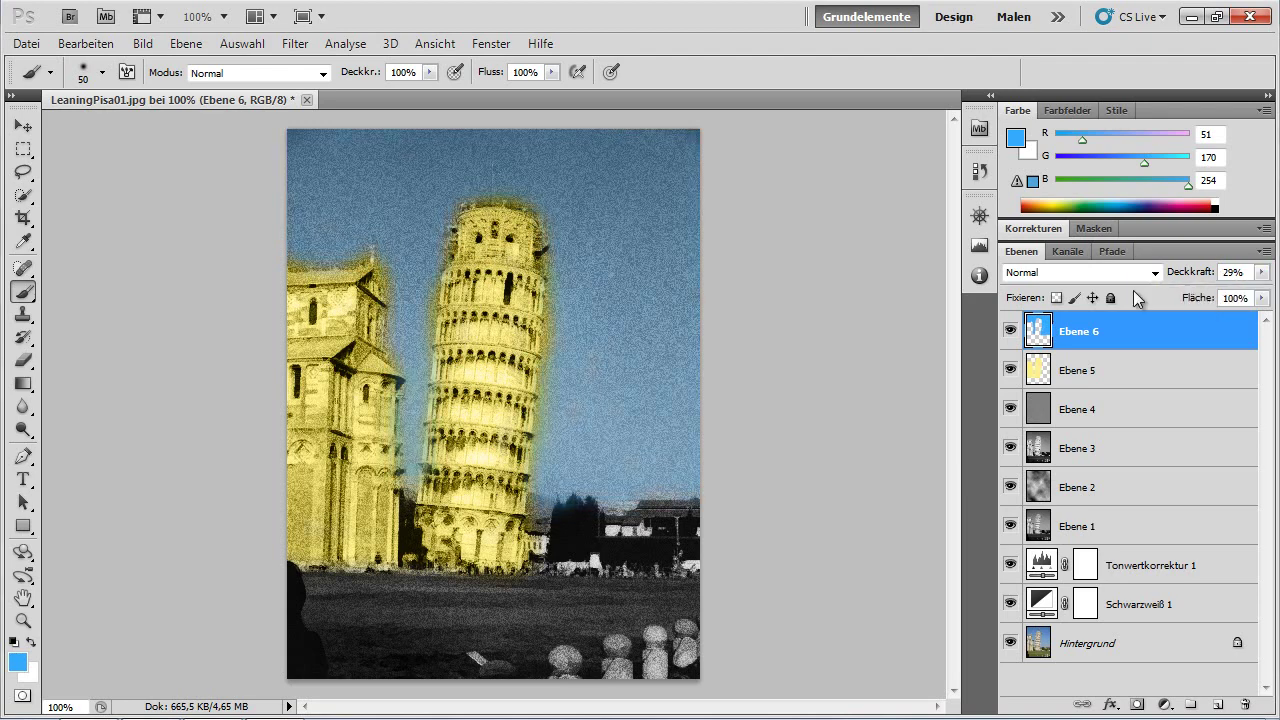
- Set Ebene 5's opacity to 70% and add empty layer Ebene 7
{"action": "left_click", "coordinate": [1159, 371]}
{"action": "left_click", "coordinate": [1263, 273]}
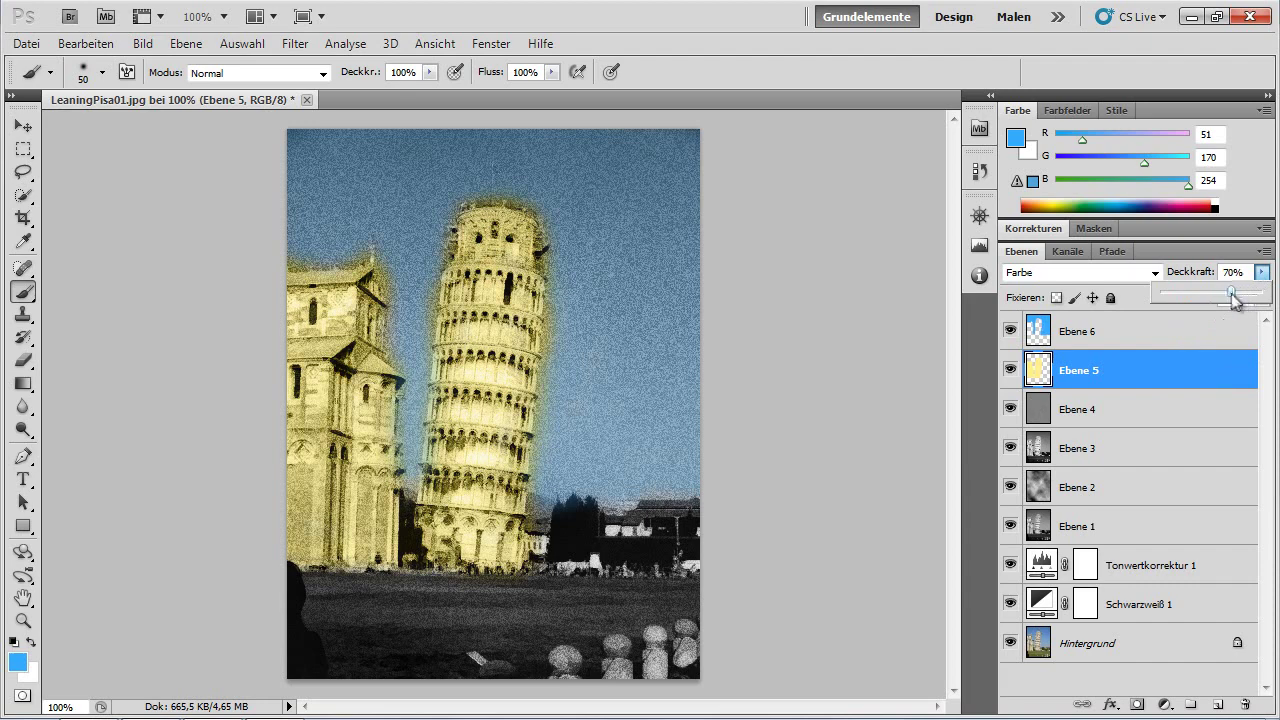
{"action": "left_click", "coordinate": [1214, 325]}
{"action": "left_click", "coordinate": [1209, 340]}
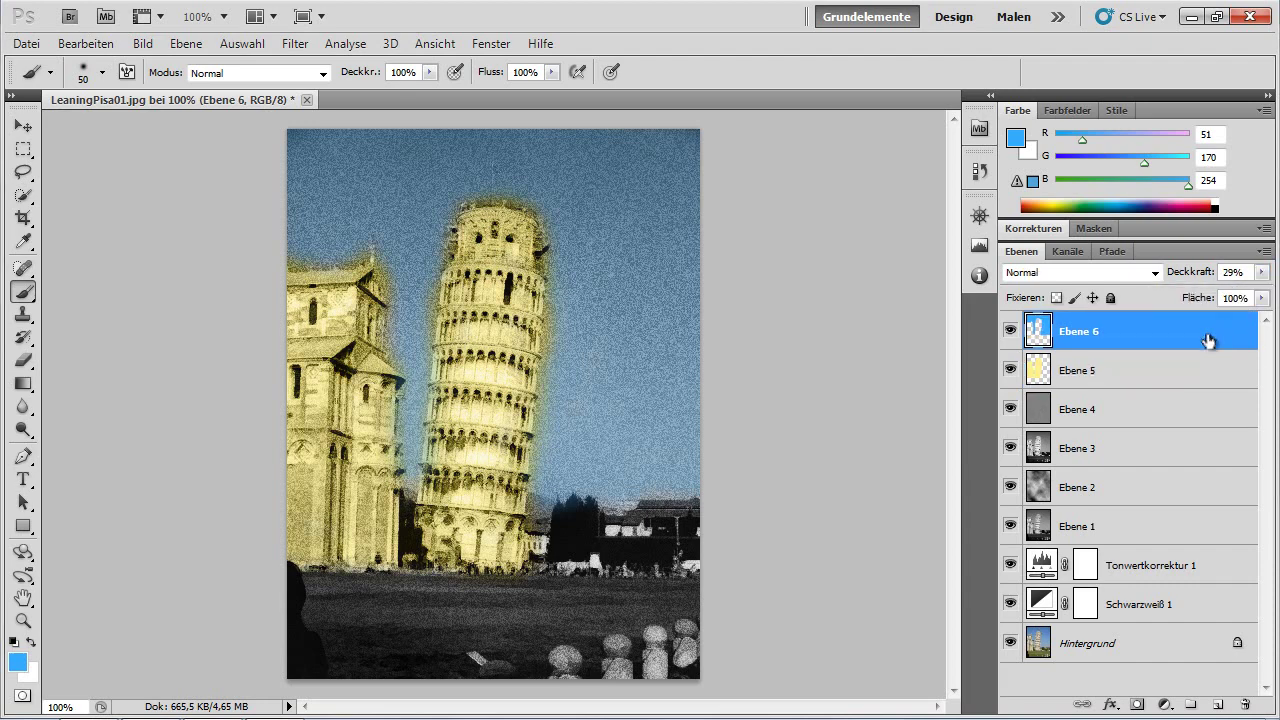
{"action": "left_click", "coordinate": [1220, 704]}
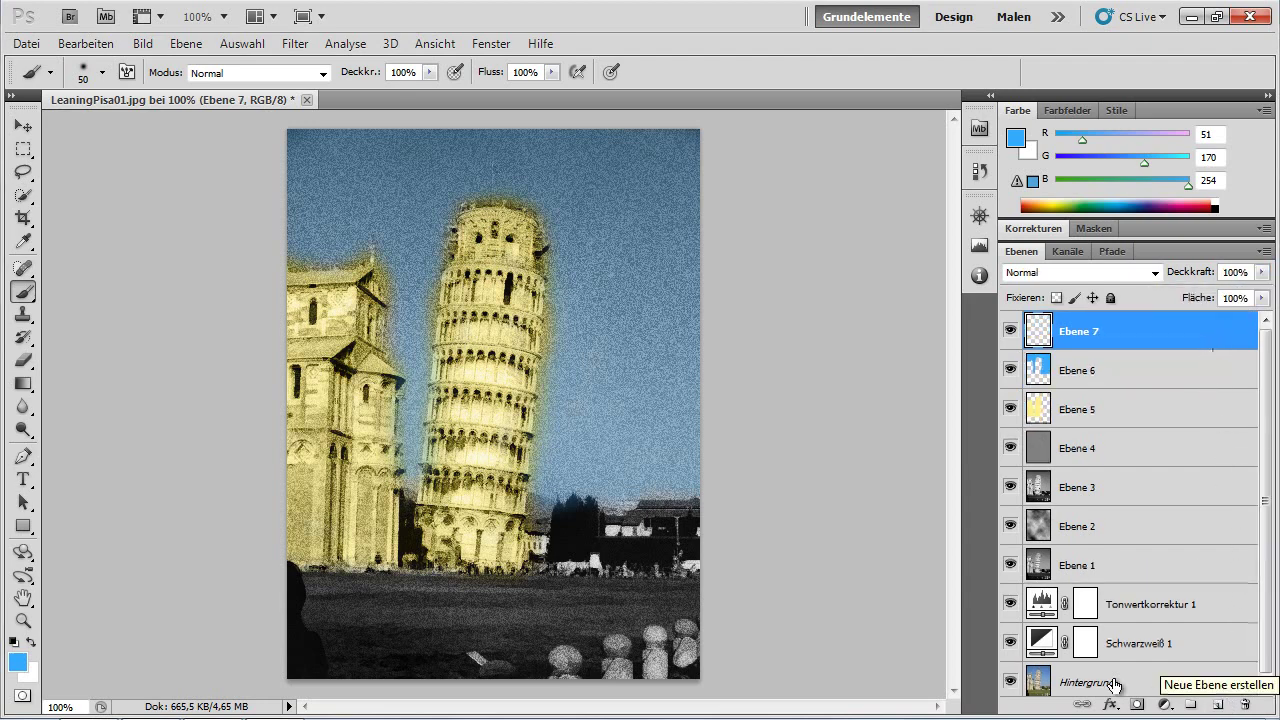
- Brush green 5dd757 over the lawn below the tower on Ebene 7
{"action": "left_click", "coordinate": [18, 663]}
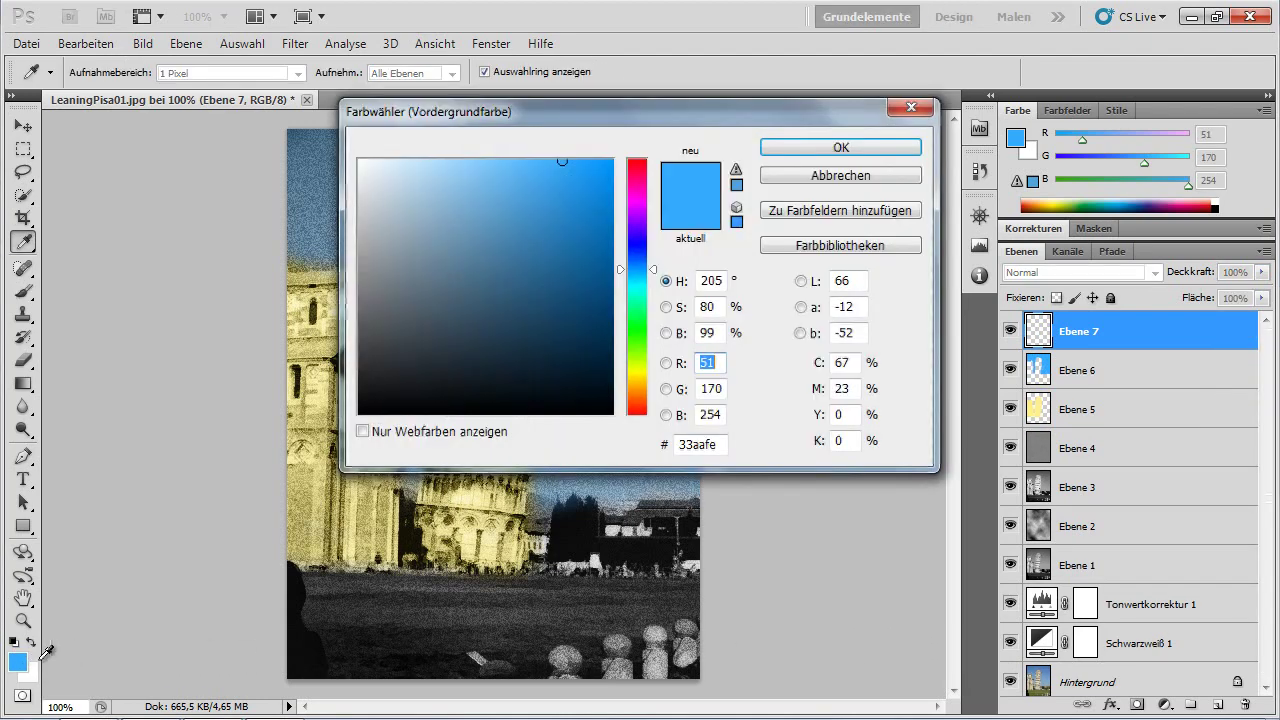
{"action": "left_click", "coordinate": [640, 332]}
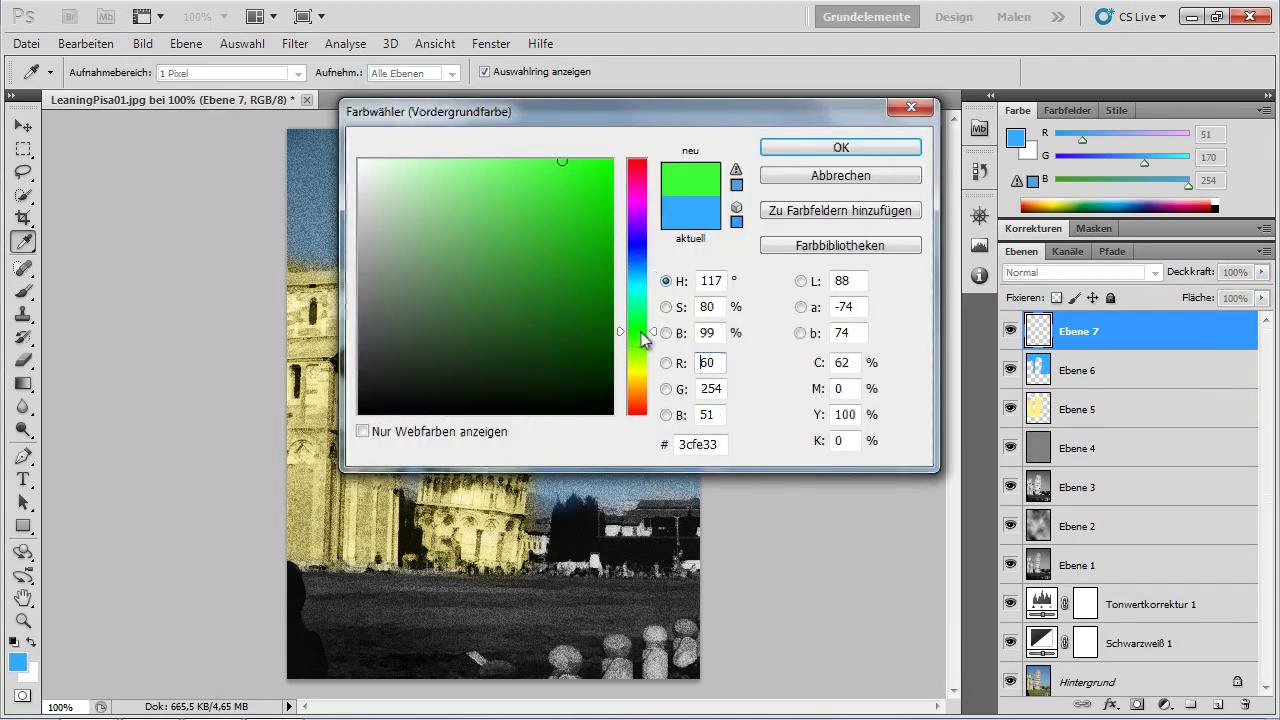
{"action": "left_click_drag", "start_coordinate": [557, 160], "coordinate": [510, 200]}
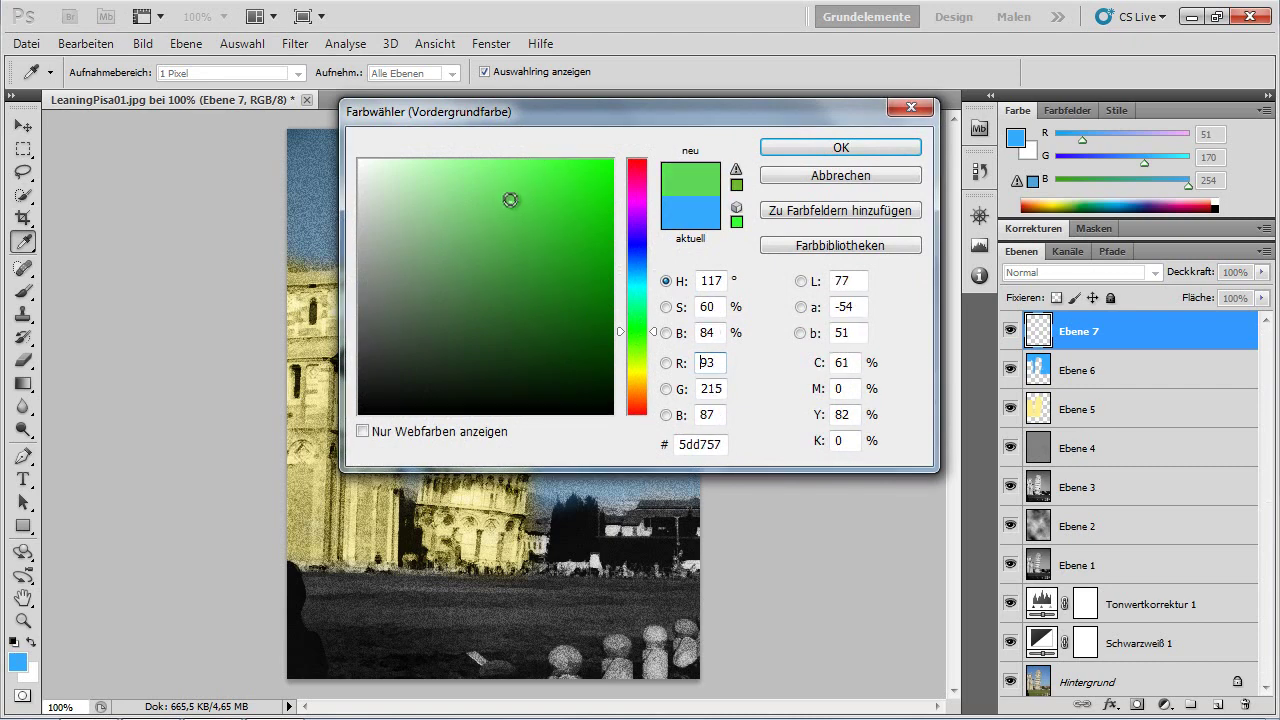
{"action": "left_click", "coordinate": [840, 147]}
{"action": "key", "text": "b"}
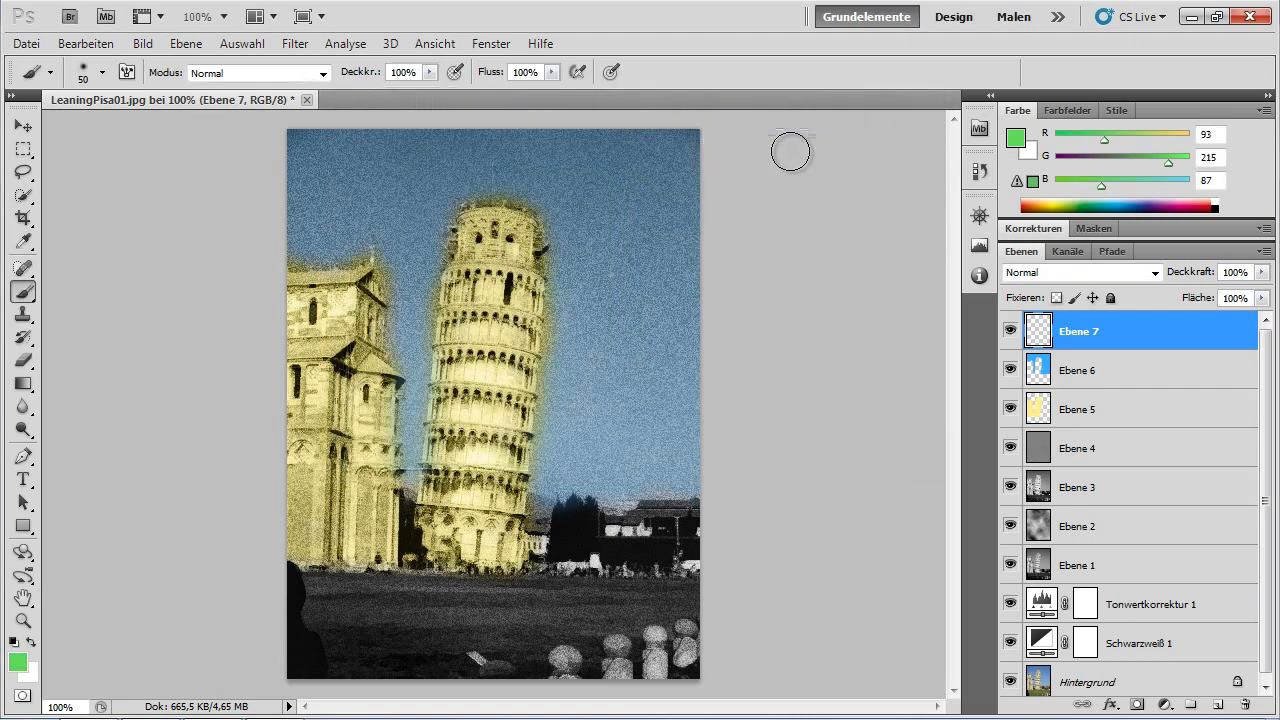
{"action": "mouse_move", "coordinate": [512, 592]}
{"action": "left_mouse_down"}
{"action": "mouse_move", "coordinate": [706, 594]}
{"action": "mouse_move", "coordinate": [610, 630]}
{"action": "mouse_move", "coordinate": [590, 660]}
{"action": "mouse_move", "coordinate": [565, 620]}
{"action": "mouse_move", "coordinate": [538, 675]}
{"action": "mouse_move", "coordinate": [472, 645]}
{"action": "mouse_move", "coordinate": [343, 657]}
{"action": "mouse_move", "coordinate": [312, 598]}
{"action": "mouse_move", "coordinate": [355, 568]}
{"action": "mouse_move", "coordinate": [443, 571]}
{"action": "mouse_move", "coordinate": [500, 623]}
{"action": "mouse_move", "coordinate": [336, 605]}
{"action": "mouse_move", "coordinate": [430, 598]}
{"action": "mouse_move", "coordinate": [391, 606]}
{"action": "mouse_move", "coordinate": [386, 629]}
{"action": "mouse_move", "coordinate": [460, 628]}
{"action": "left_mouse_up"}
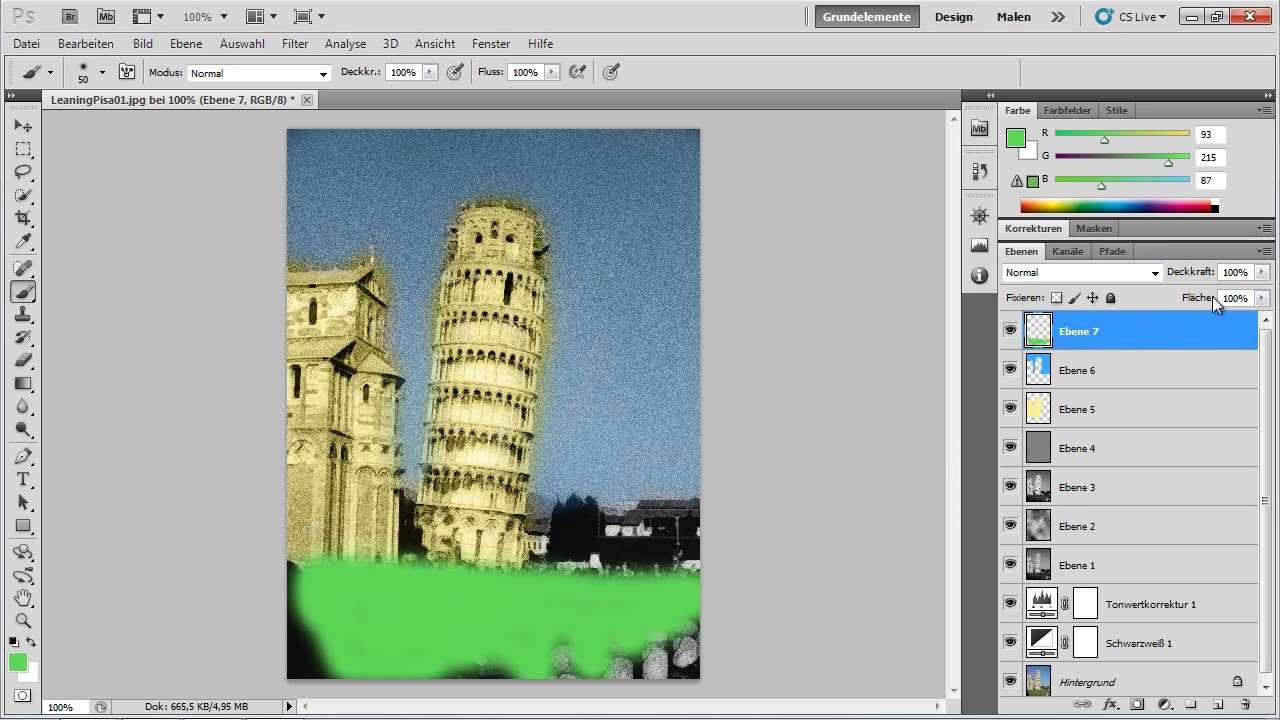
- Lower Ebene 7's opacity to 30%
{"action": "left_click", "coordinate": [1262, 273]}
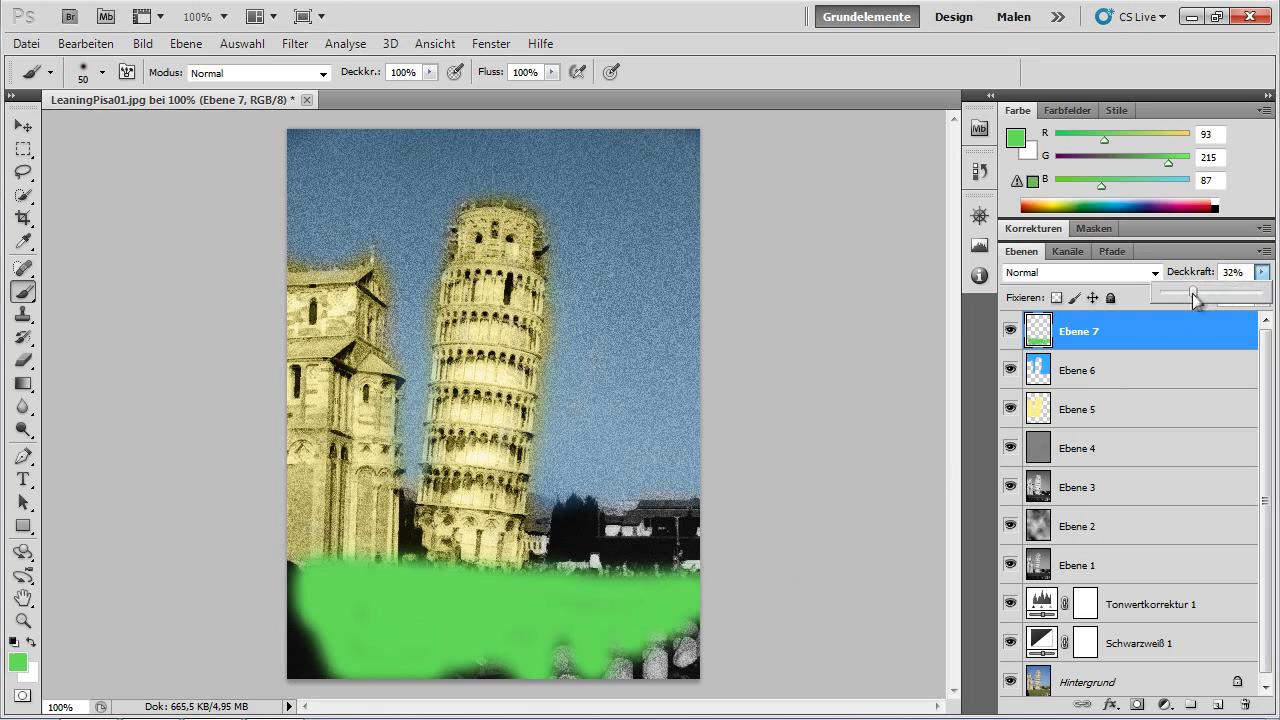
{"action": "left_click_drag", "start_coordinate": [1193, 293], "coordinate": [1191, 293]}
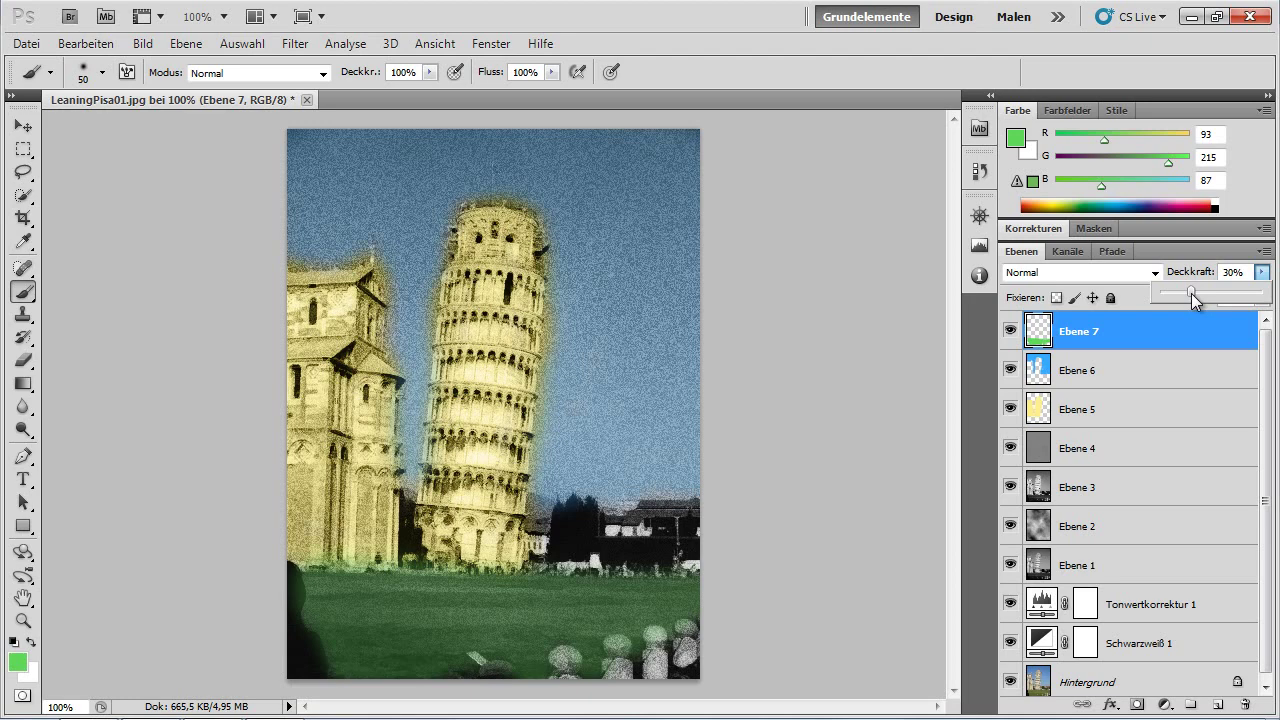
{"action": "left_click", "coordinate": [1138, 297]}
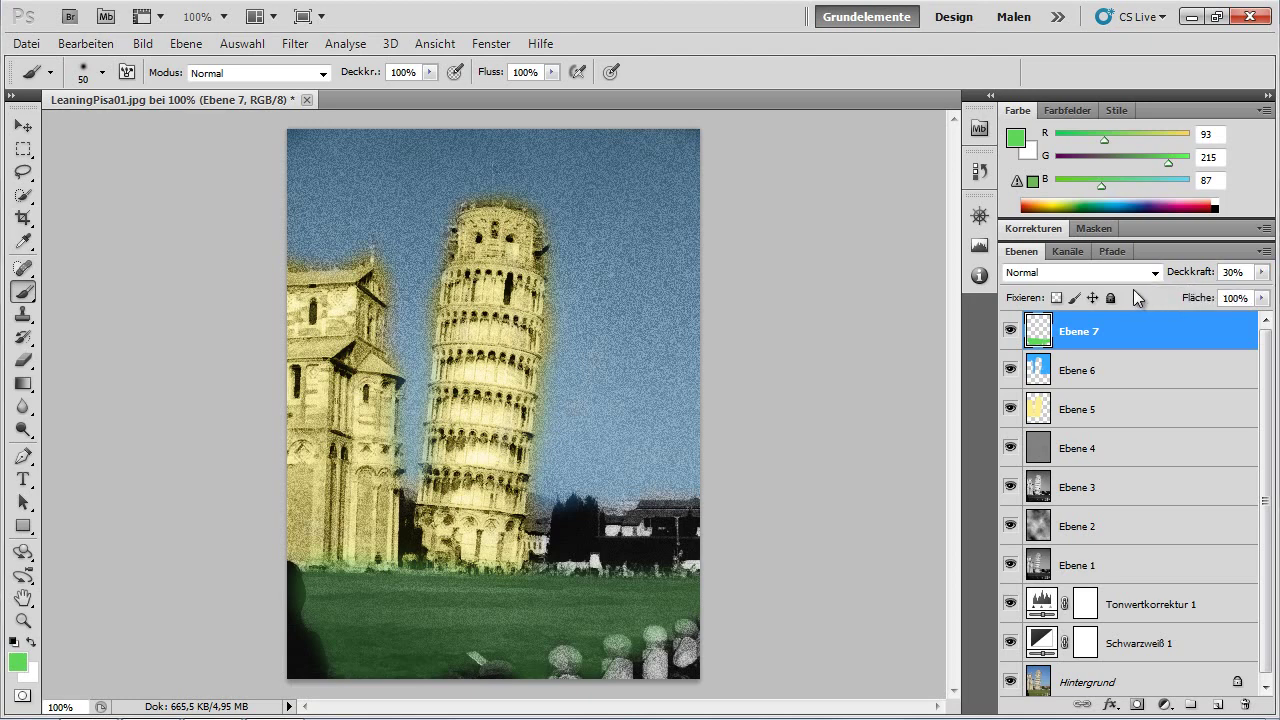